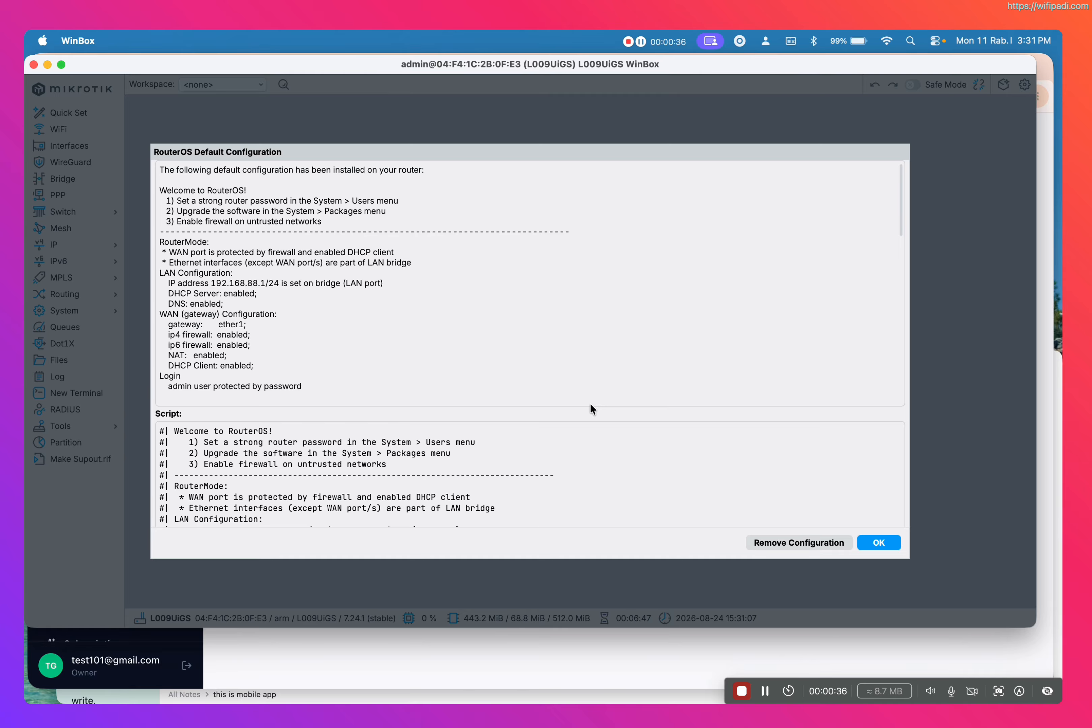
Step: Scroll through the RouterOS default configuration script and accept it
scroll(590, 404, down, 20)
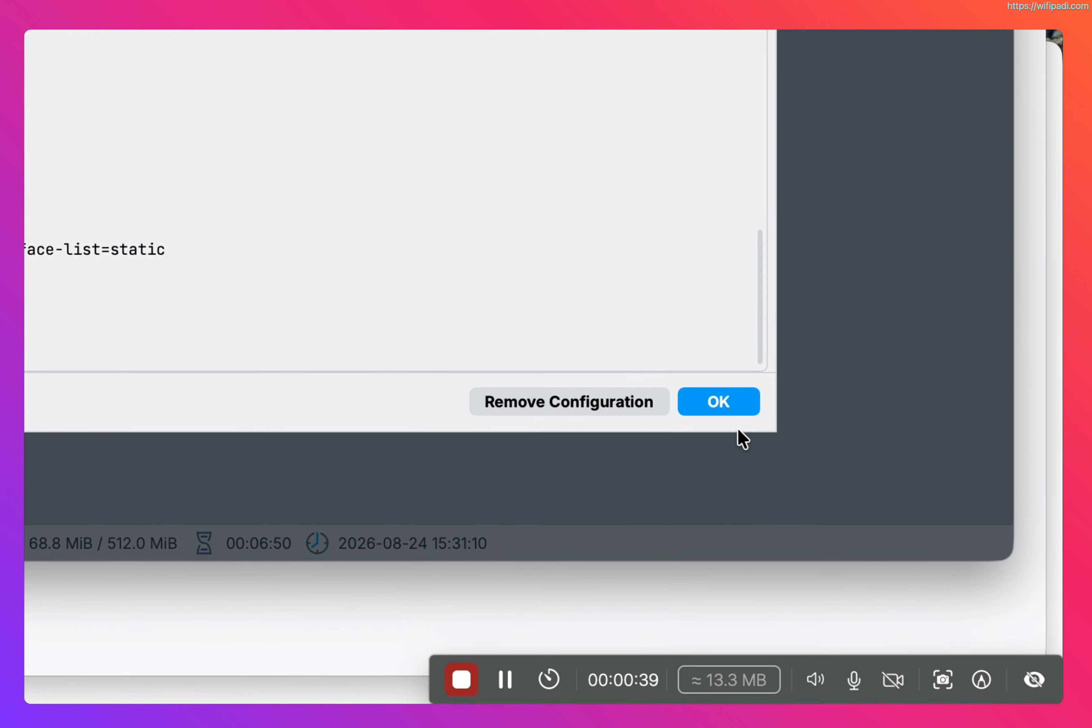
click(878, 542)
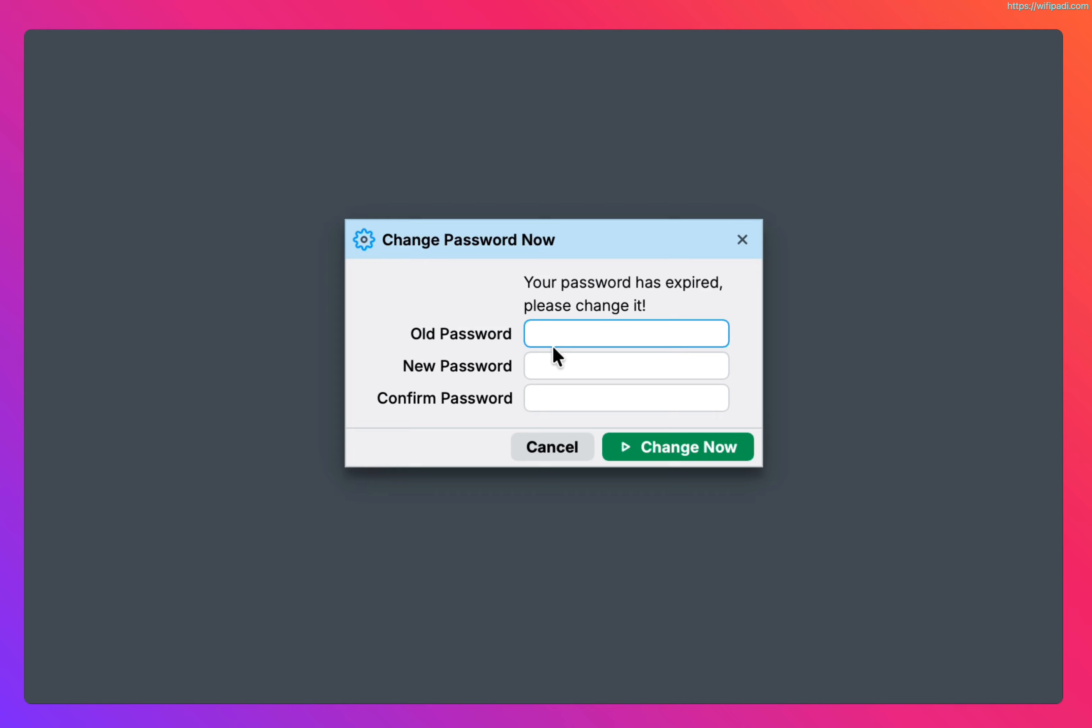
Step: Enter and confirm a new admin password in the expired-password dialog and apply the change
click(571, 362)
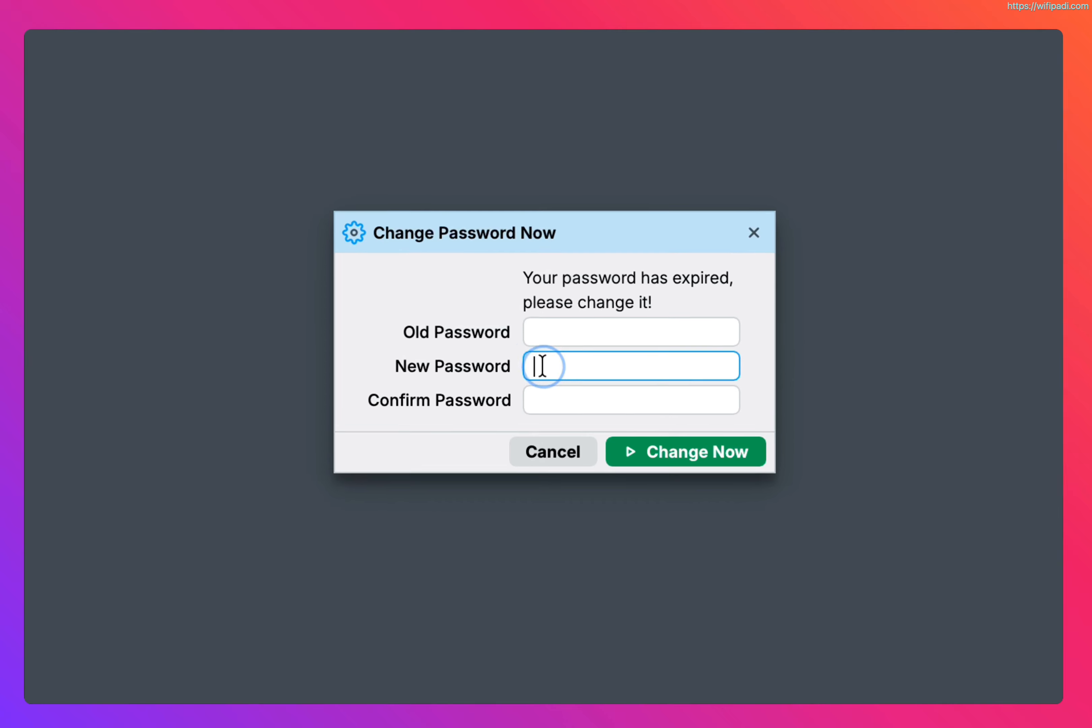
text(*********)
key(Tab)
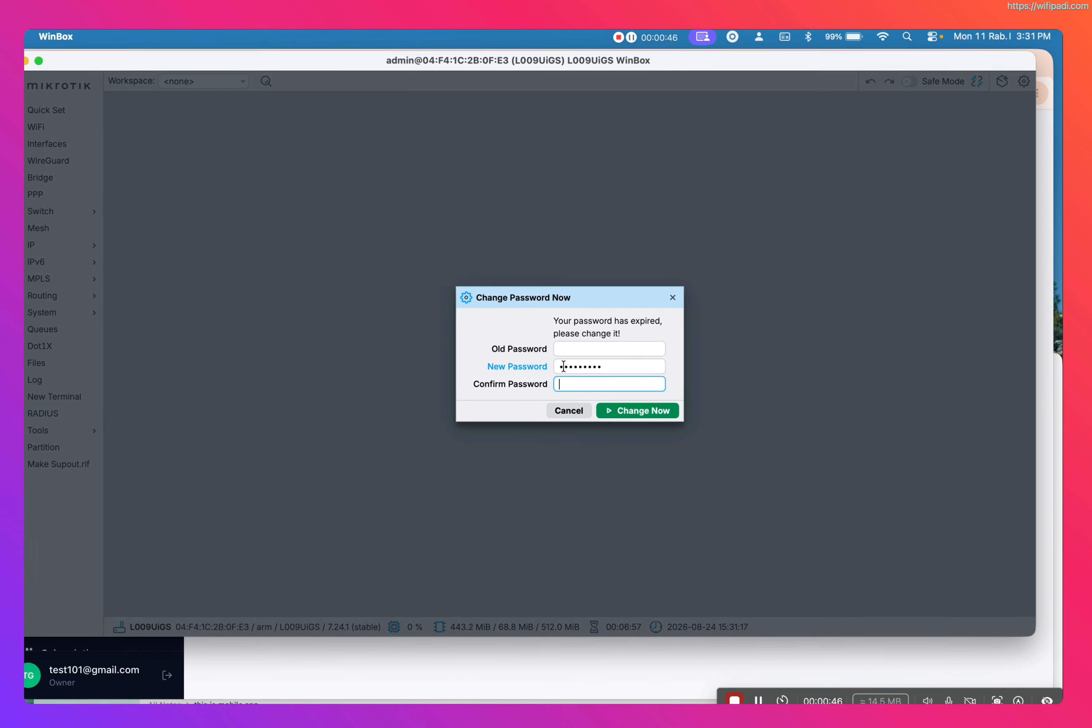
text(*****)
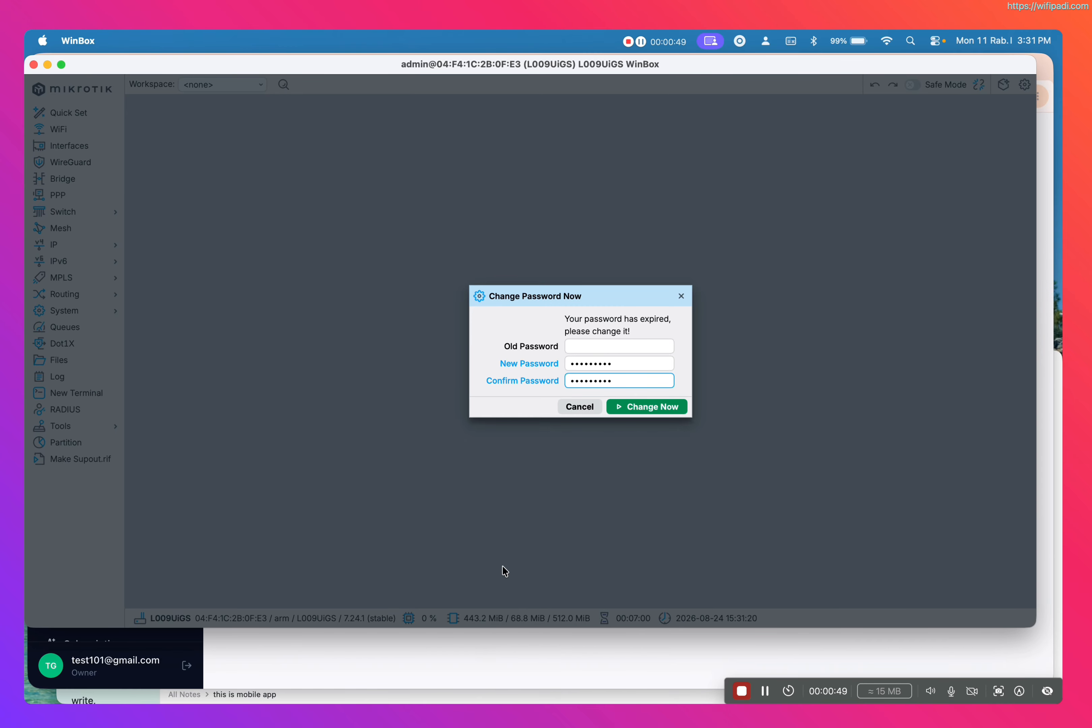
click(654, 403)
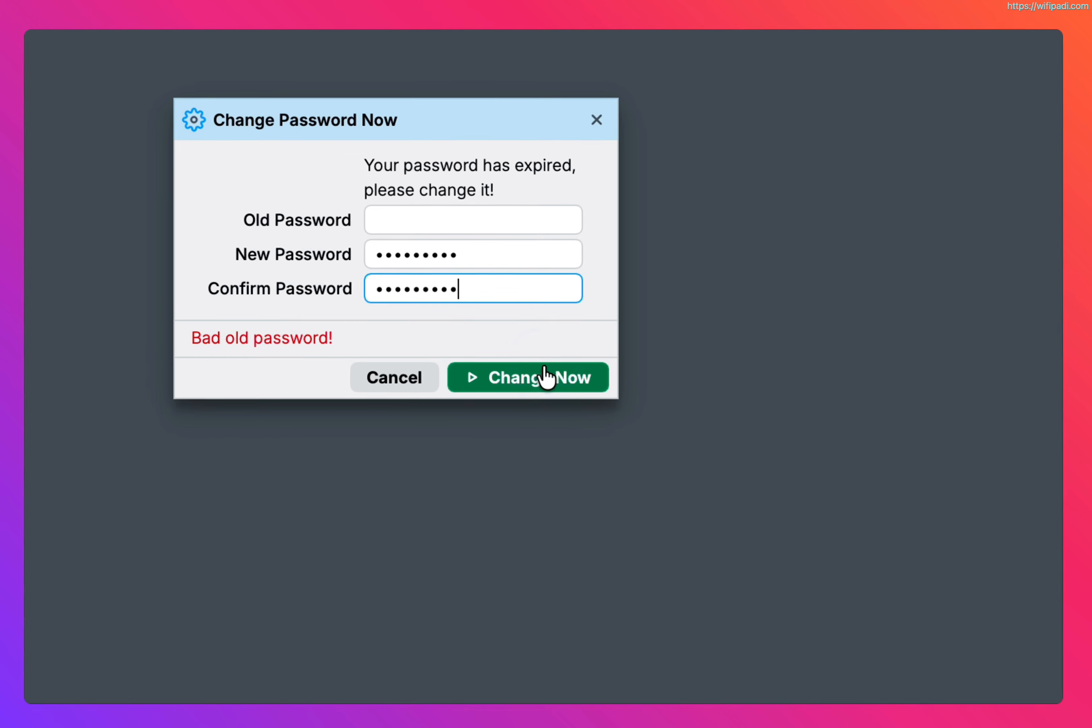
Step: Open a new terminal, answer yes to viewing the software license, and step through the startup prompts
click(404, 218)
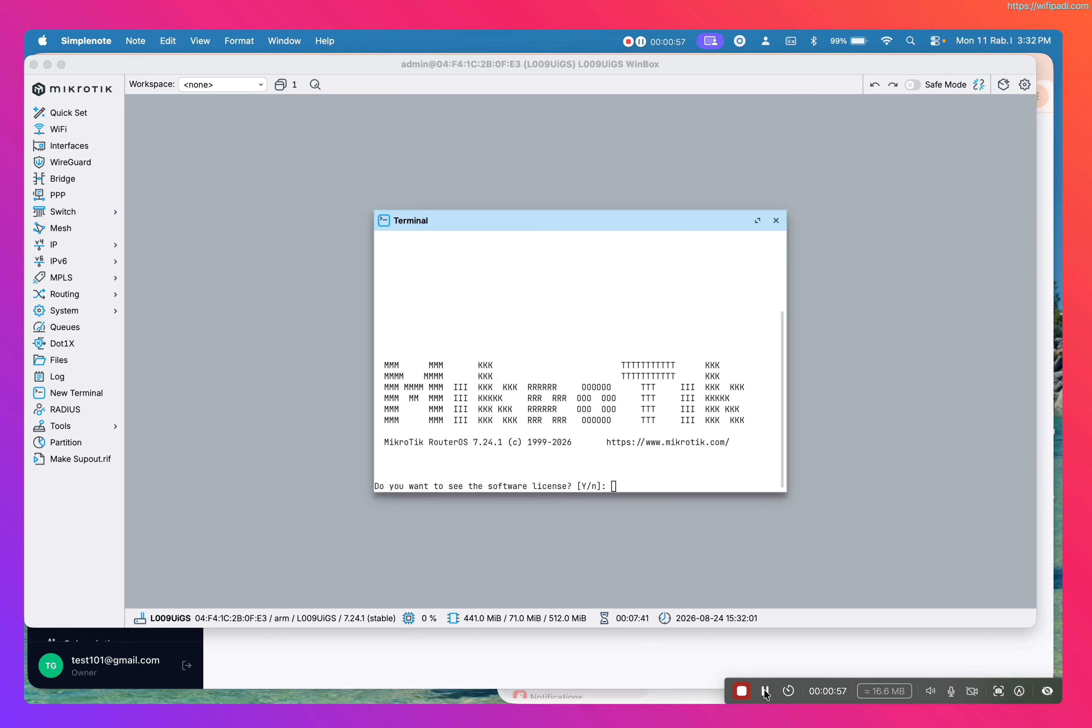
click(632, 481)
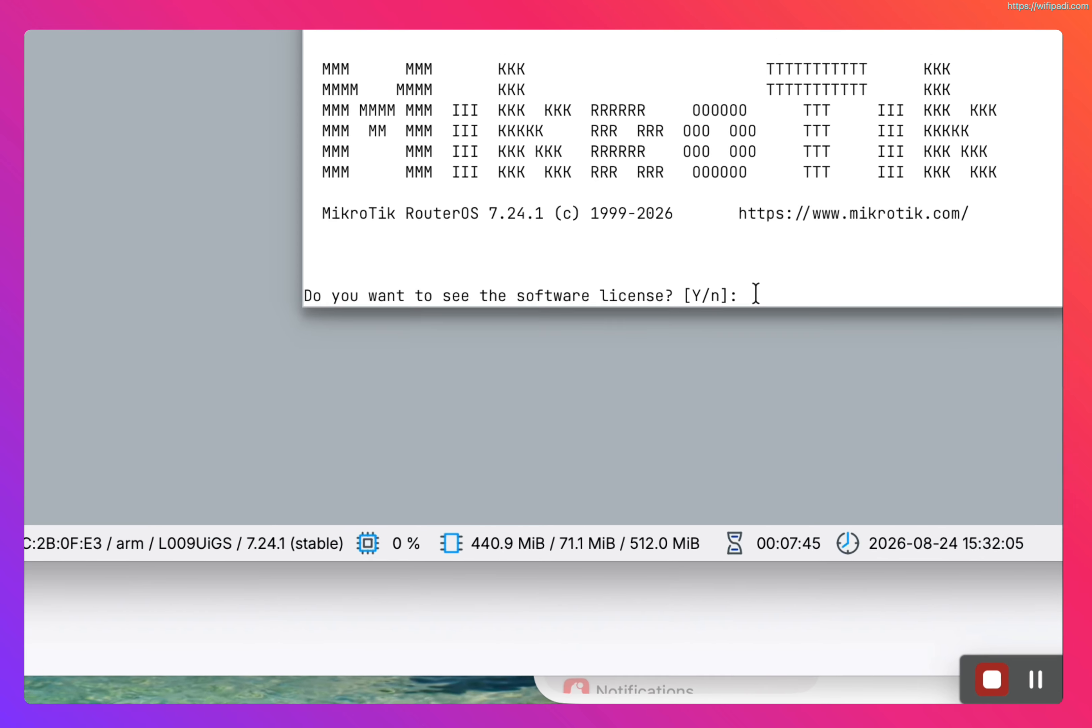
click(613, 486)
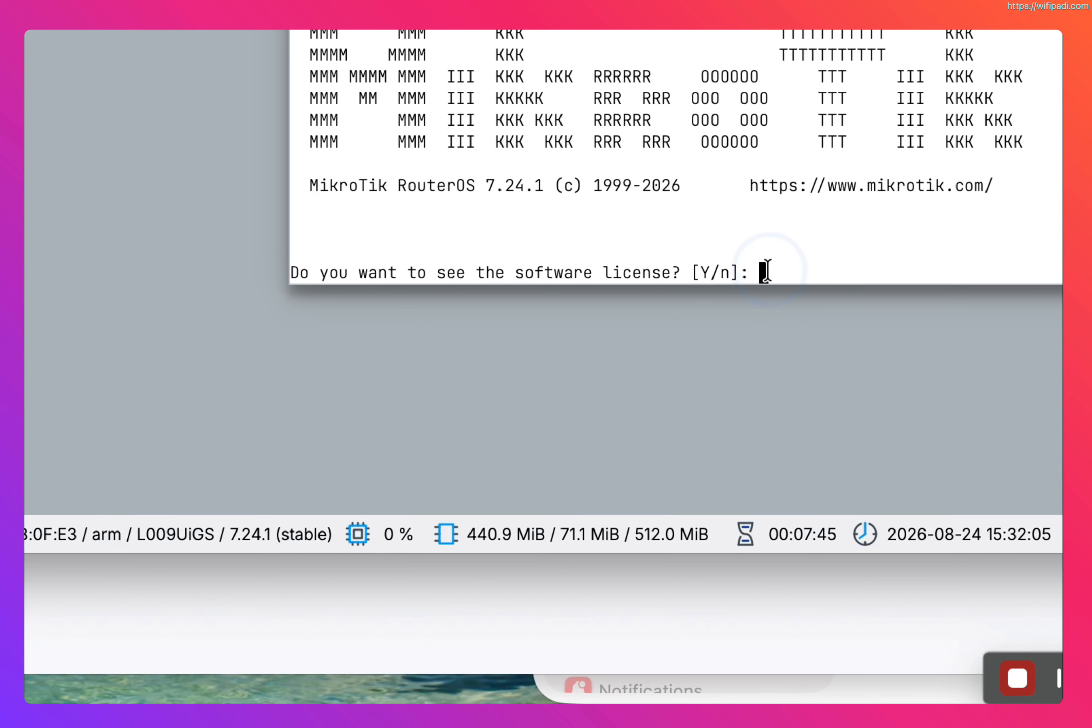
key(y)
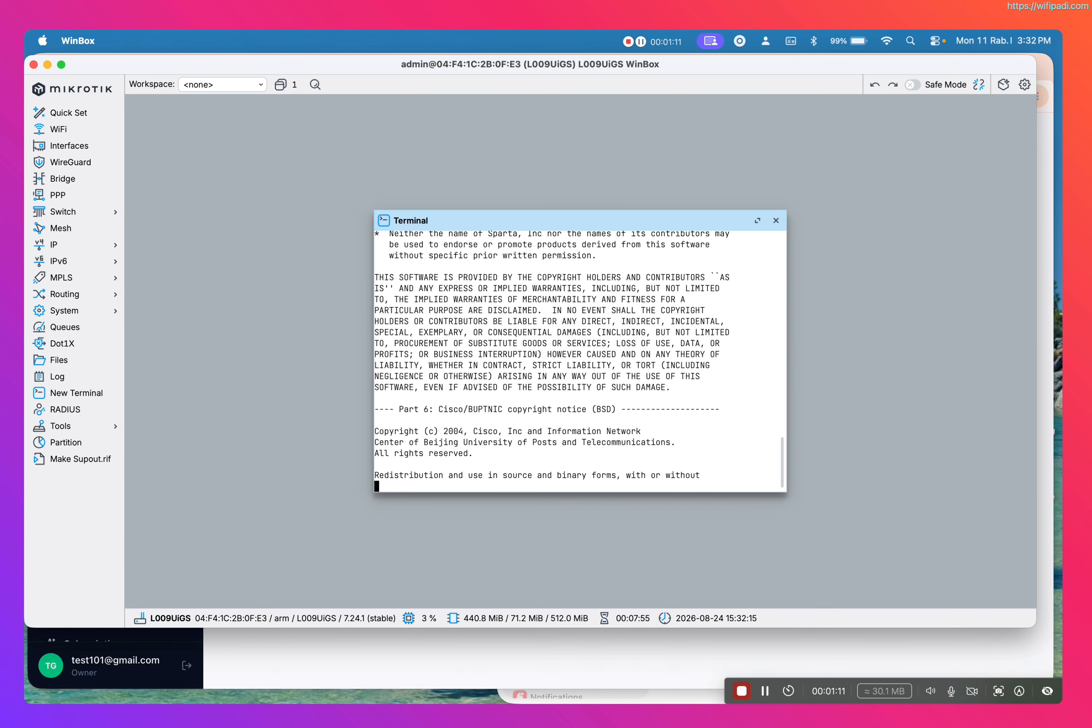
key(Return)
key(Return)
key(Return)
key(Return)
key(Return)
key(Return)
key(Return)
key(Return)
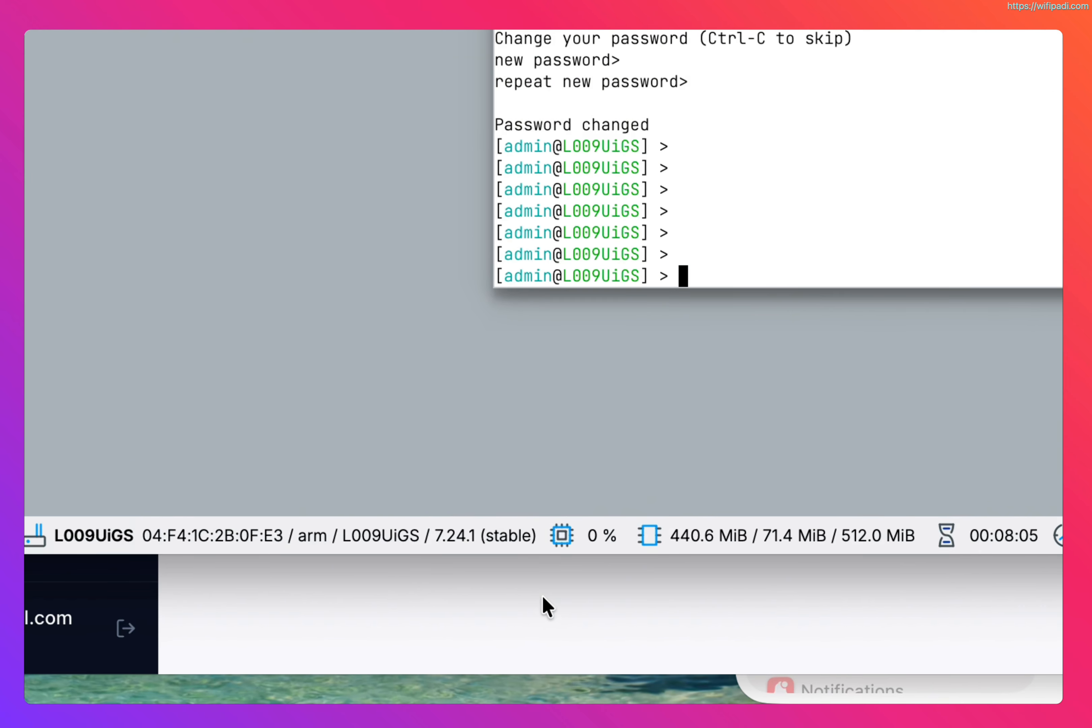
Step: Switch to the browser dashboard and open the Locations page
click(398, 651)
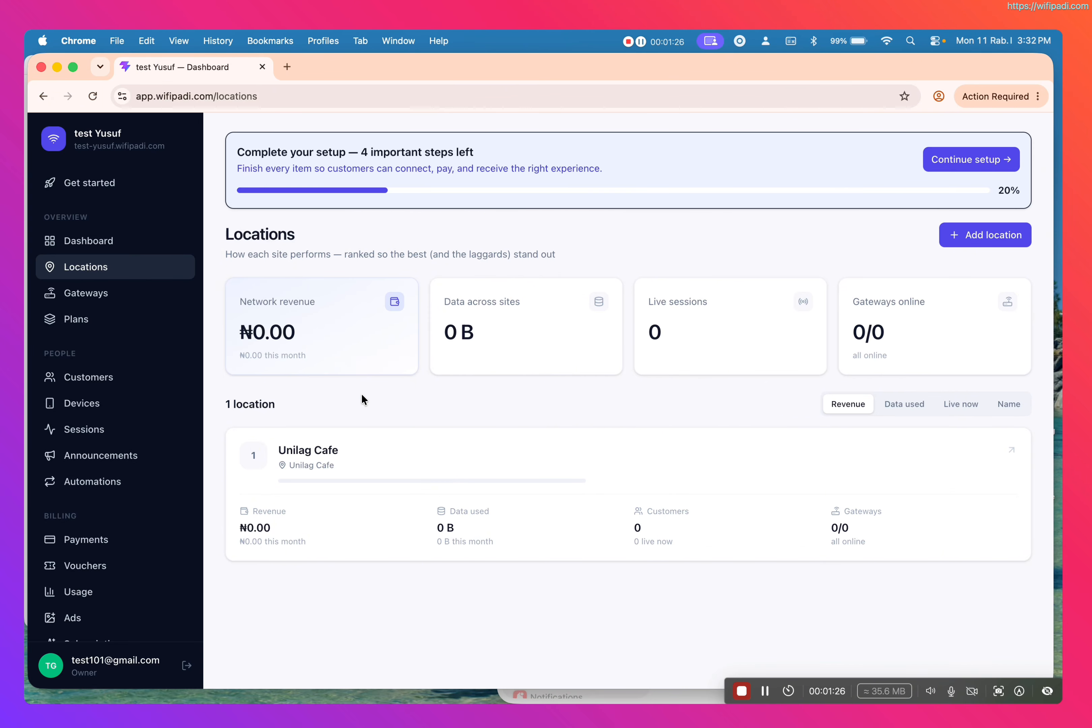
click(942, 156)
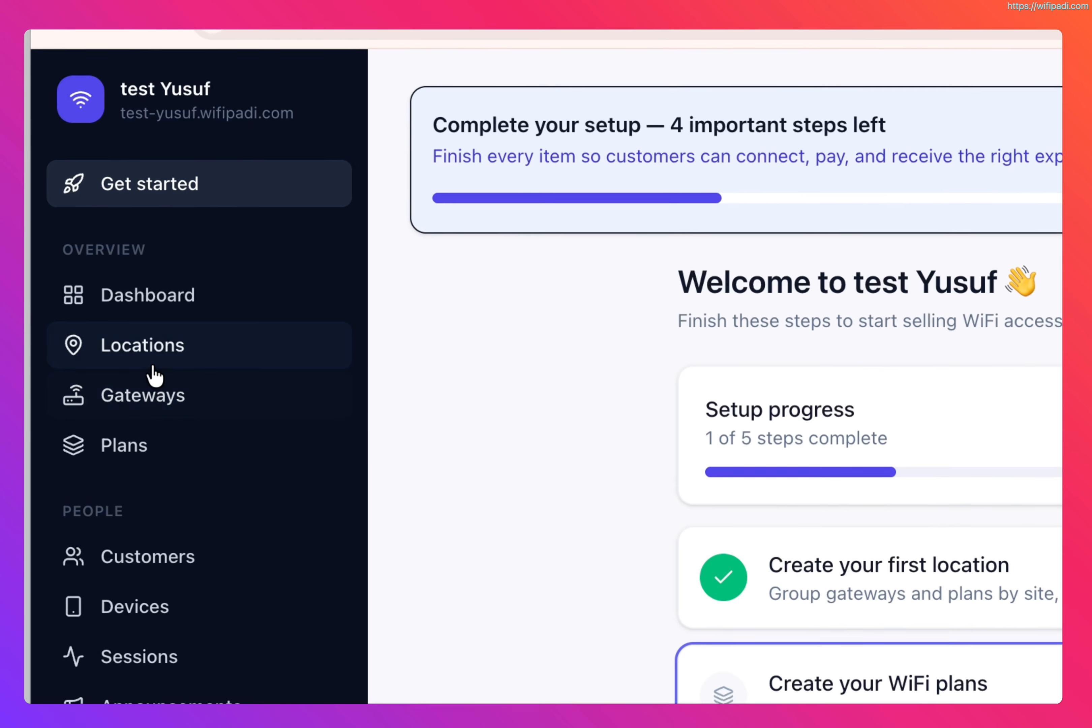
click(154, 366)
Step: Add a location named Unilorin Cafe, with Unilorin Cafe copied into its address
click(881, 345)
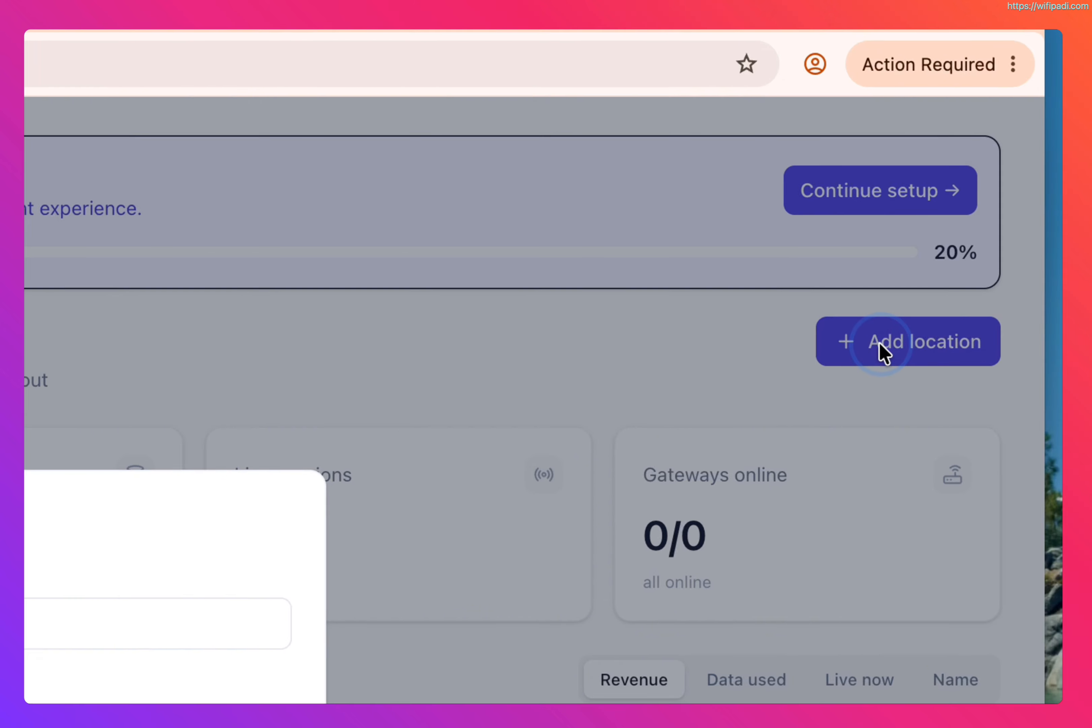
click(155, 623)
text(Un)
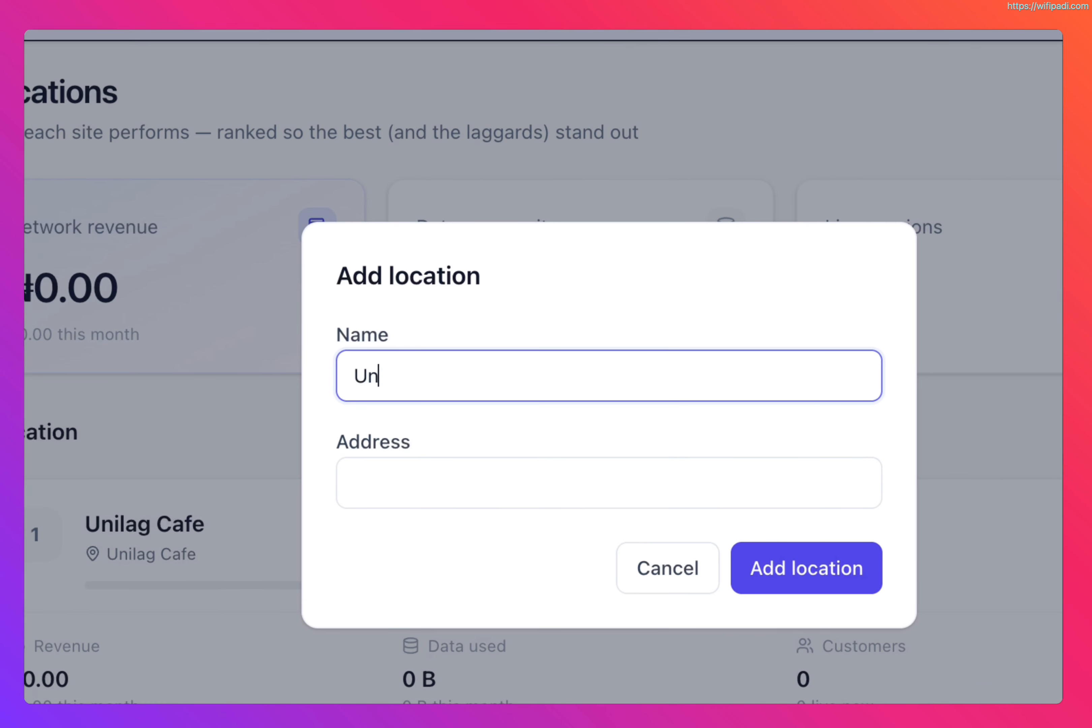
text(ilorin Cafe)
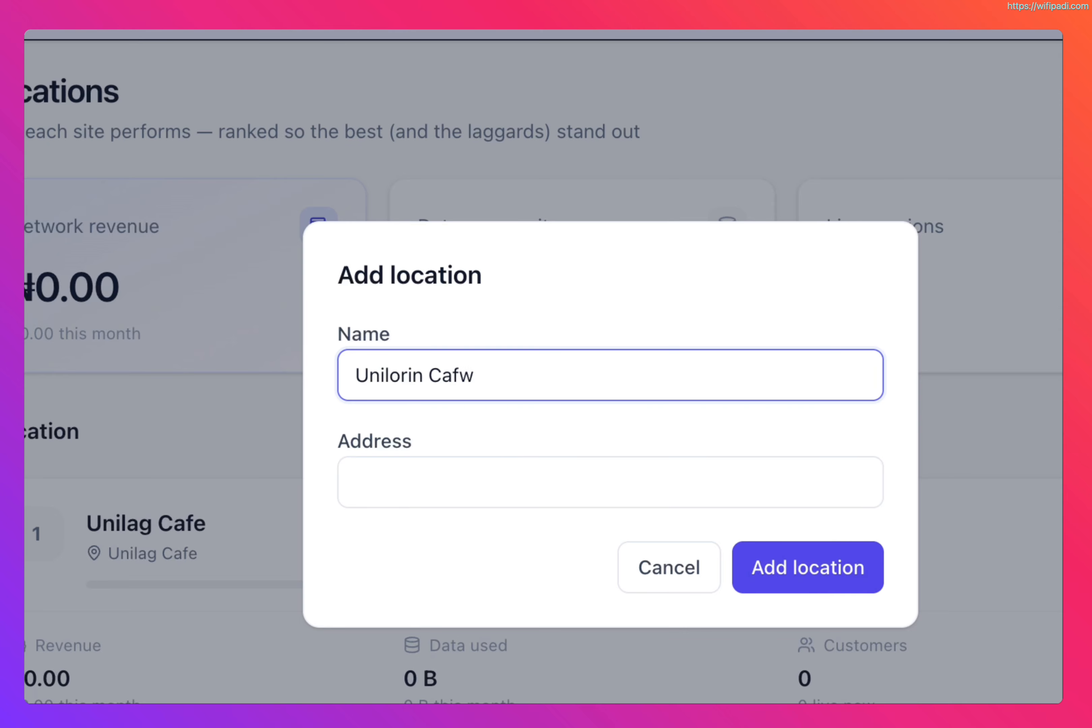
click(484, 501)
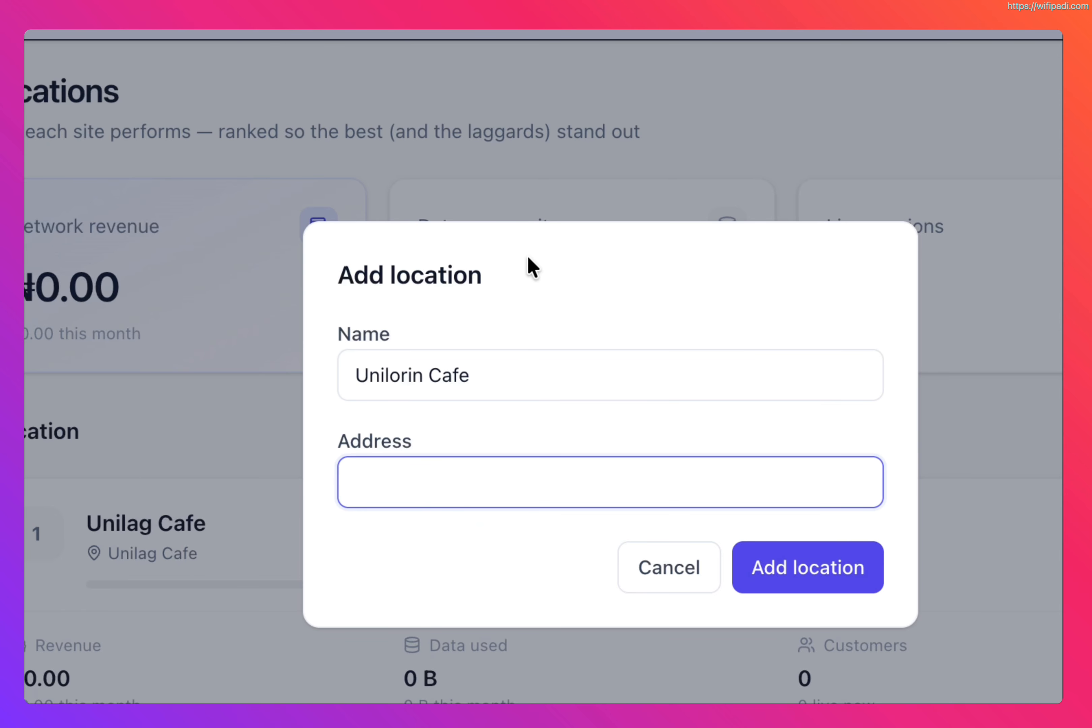
triple_click(420, 376)
key(ctrl+c)
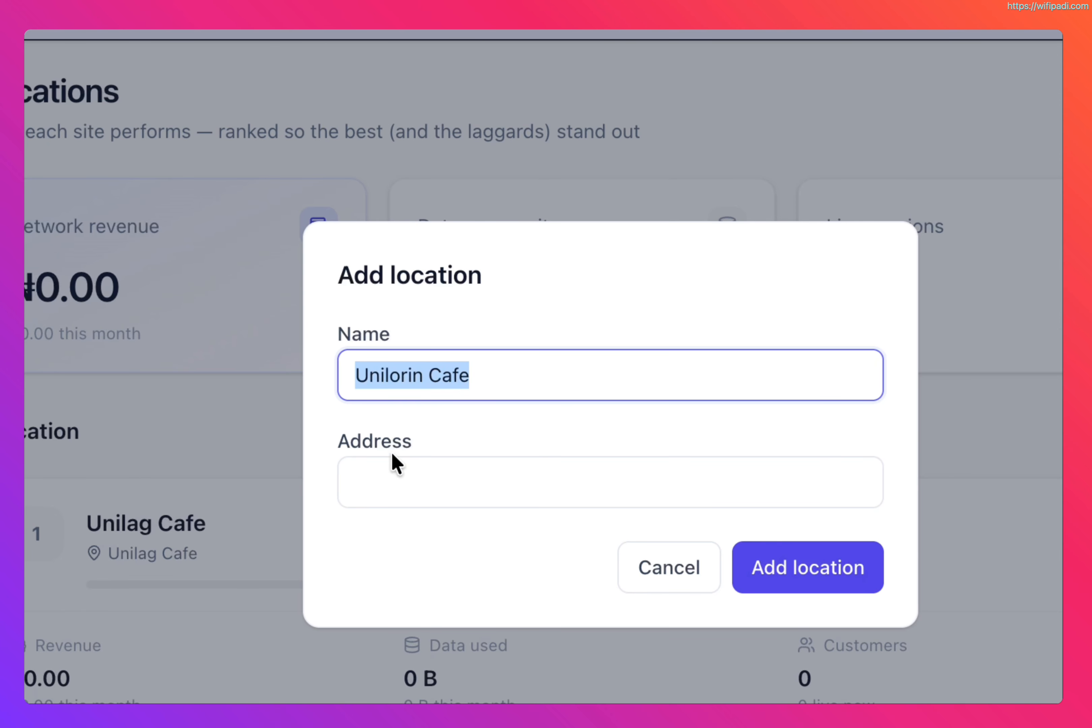
click(391, 466)
key(ctrl+v)
click(804, 573)
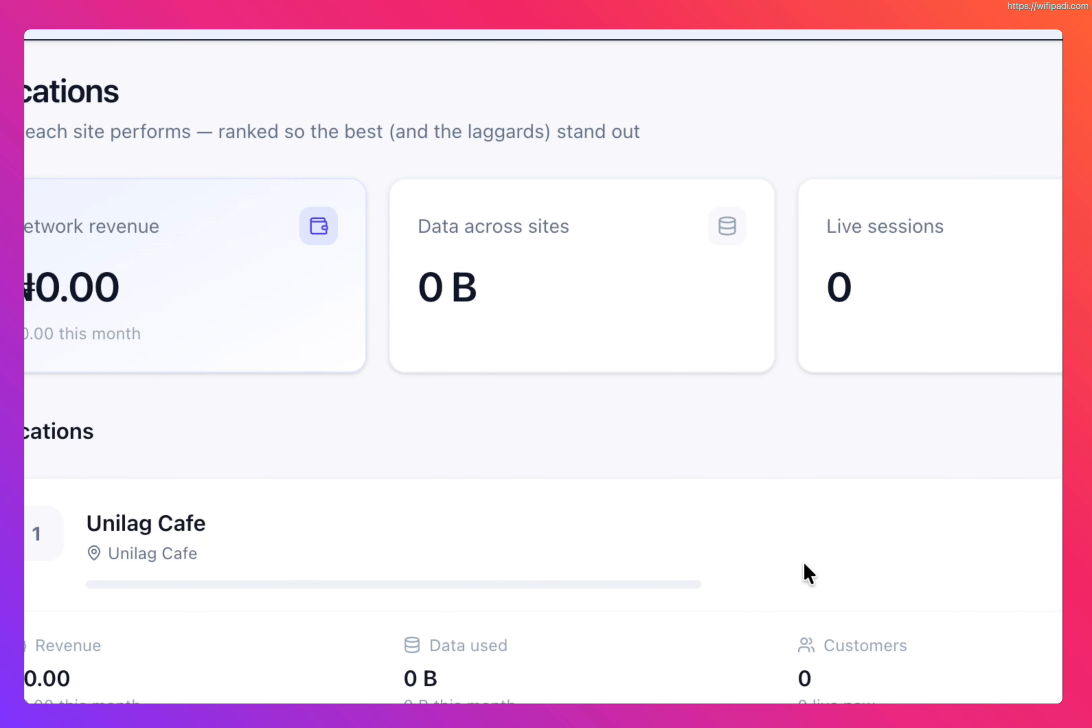
Step: Open the Gateways page and start adding a gateway with device type MikroTik (RouterOS)
scroll(573, 657, down, 3)
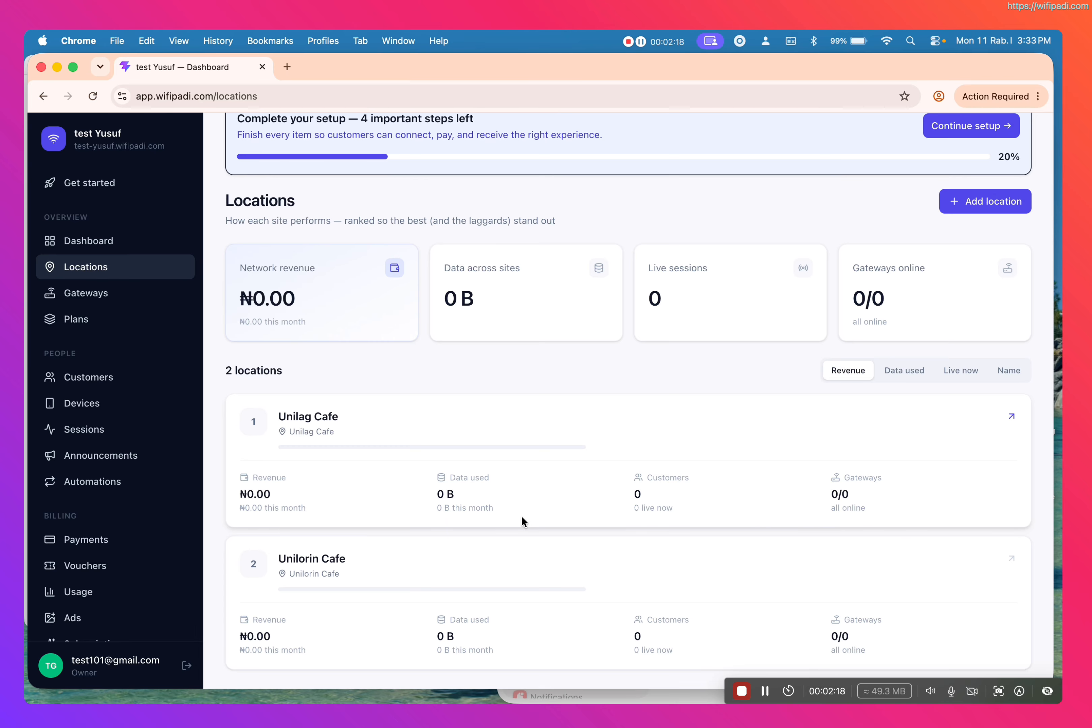
click(97, 297)
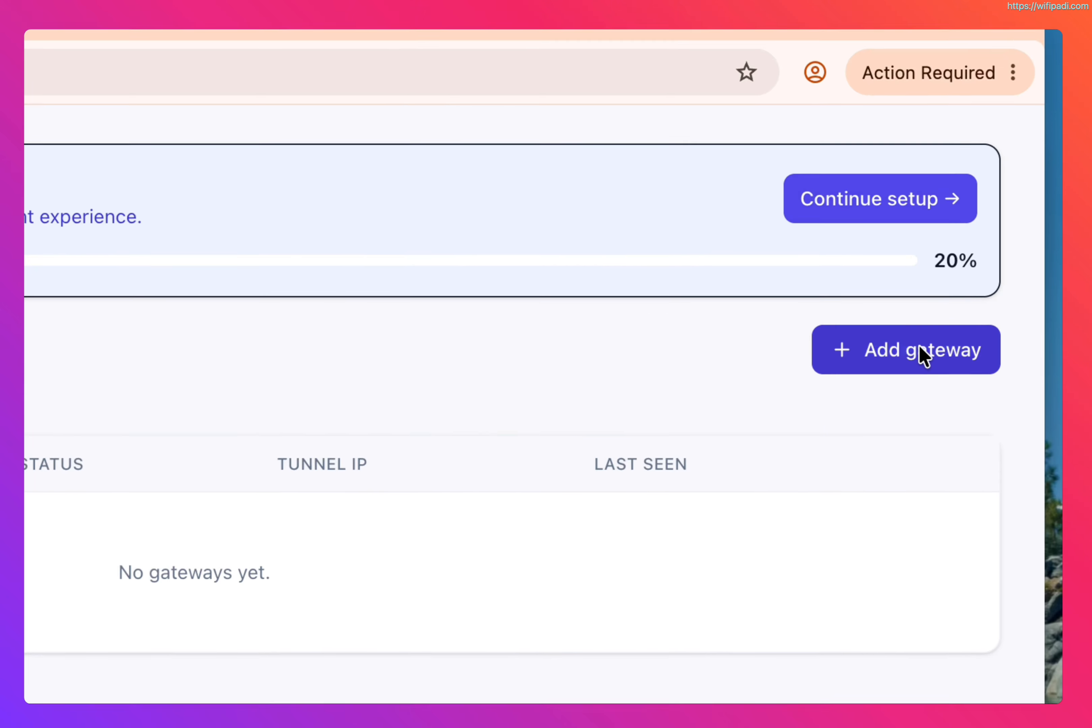
click(921, 350)
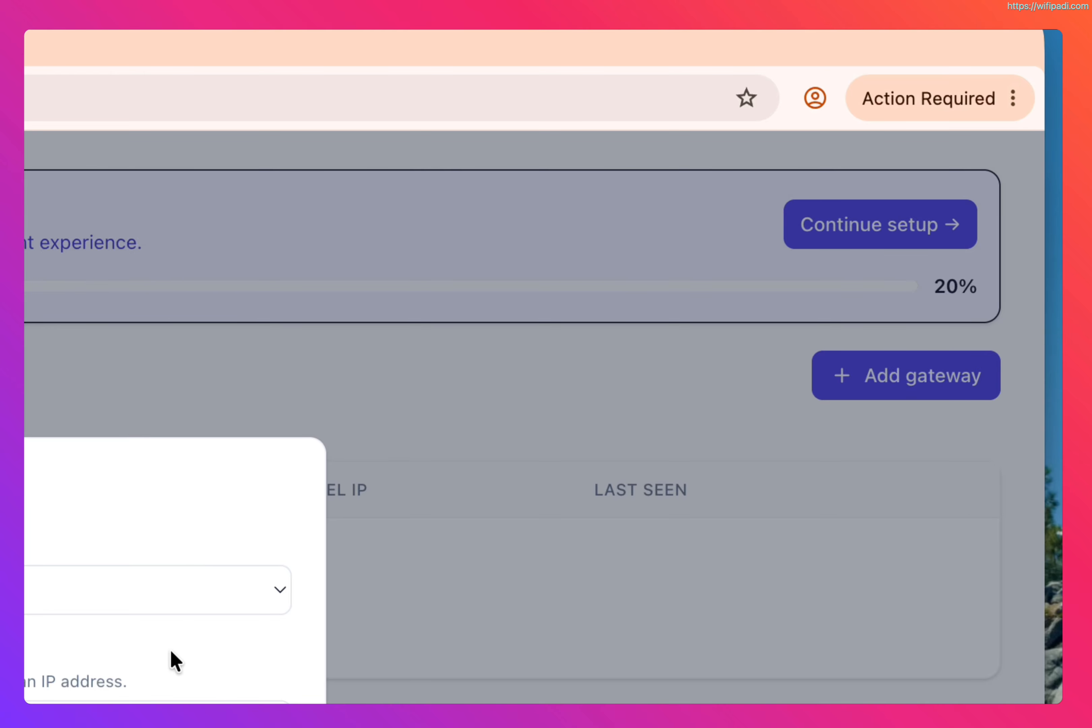
click(96, 583)
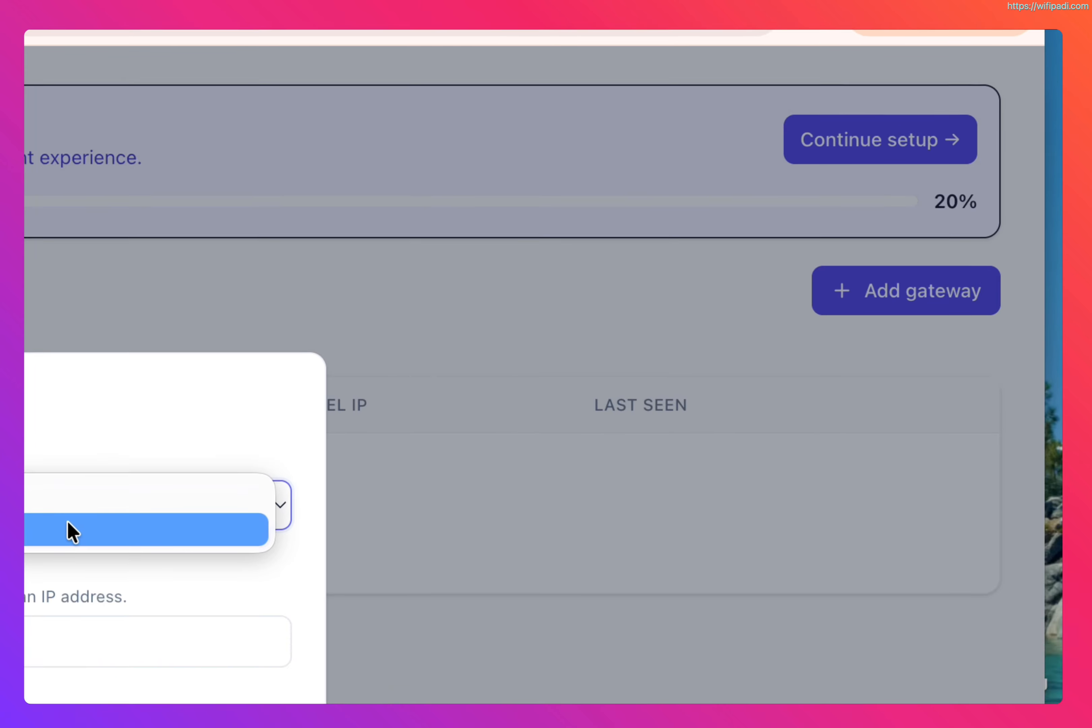
click(87, 623)
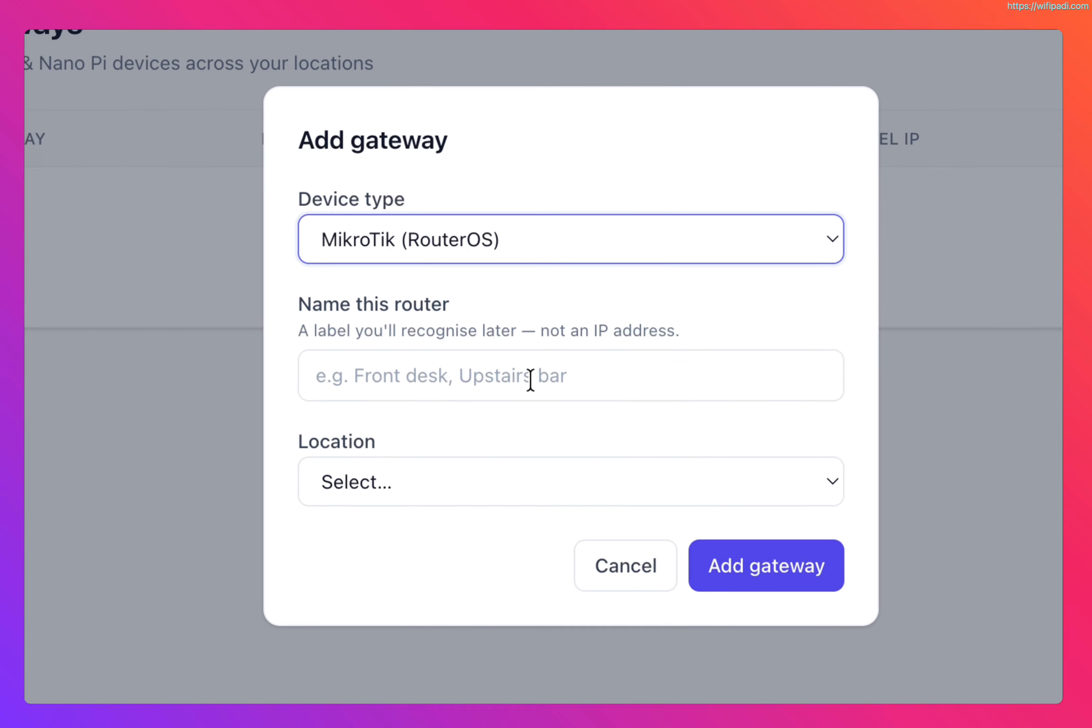
Step: Name the router unilorin Cafe Router, assign it to the Unilorin Cafe location, and add the gateway
click(475, 447)
text(u)
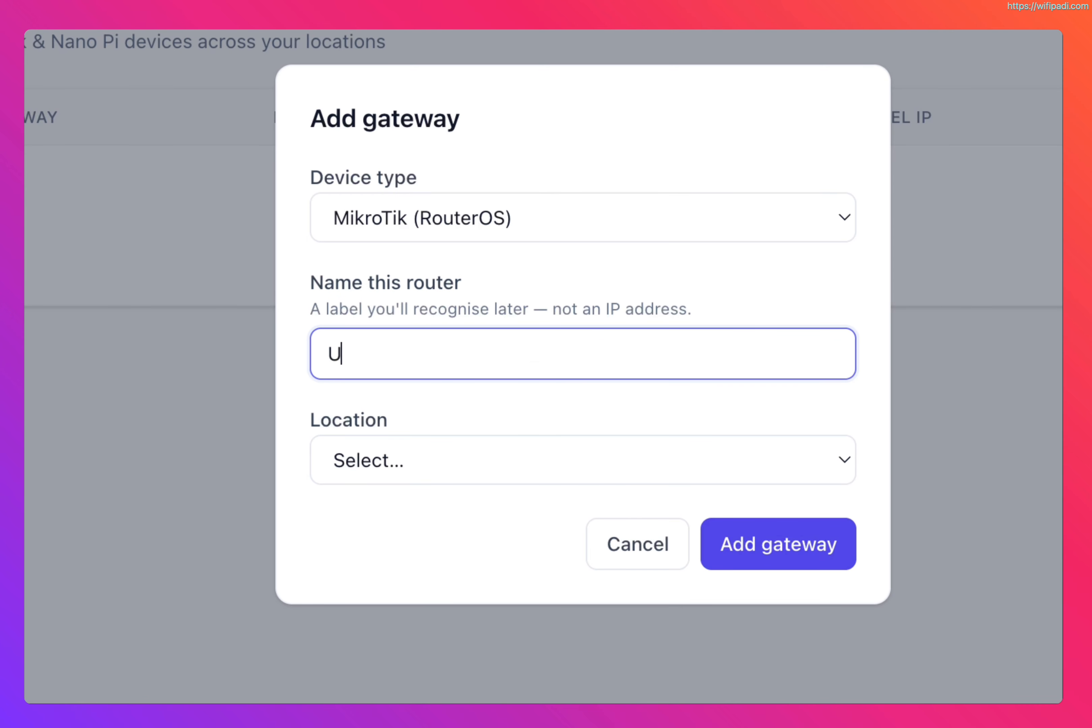
key(BackSpace)
text(unilo)
text(rin Cafe)
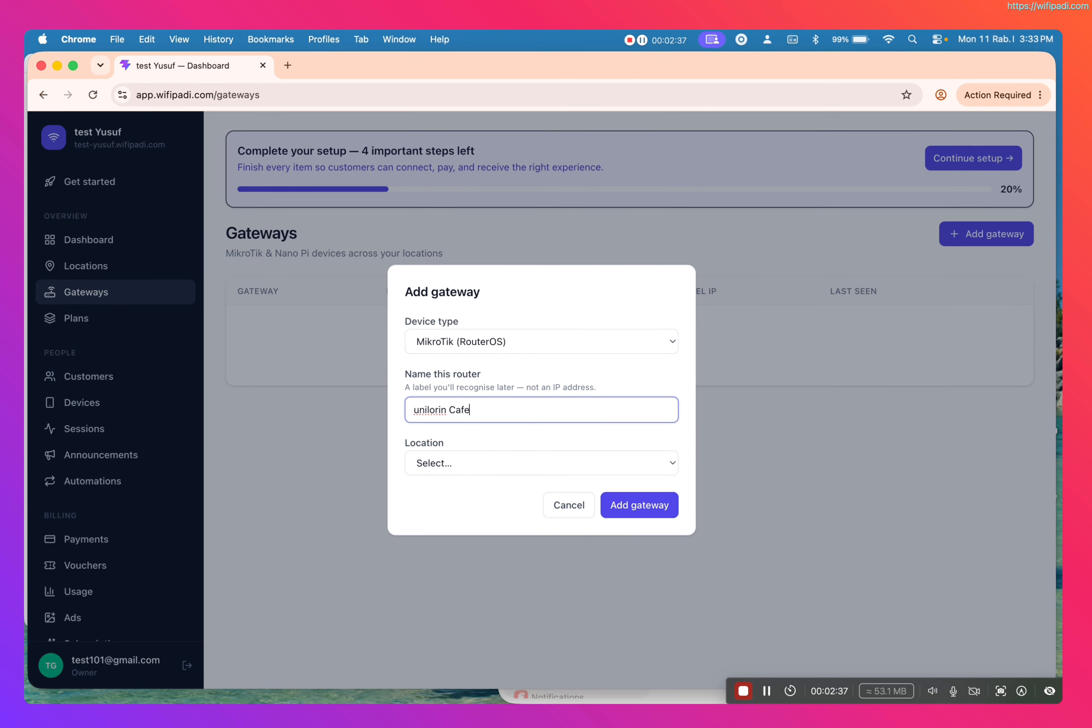
text( Router)
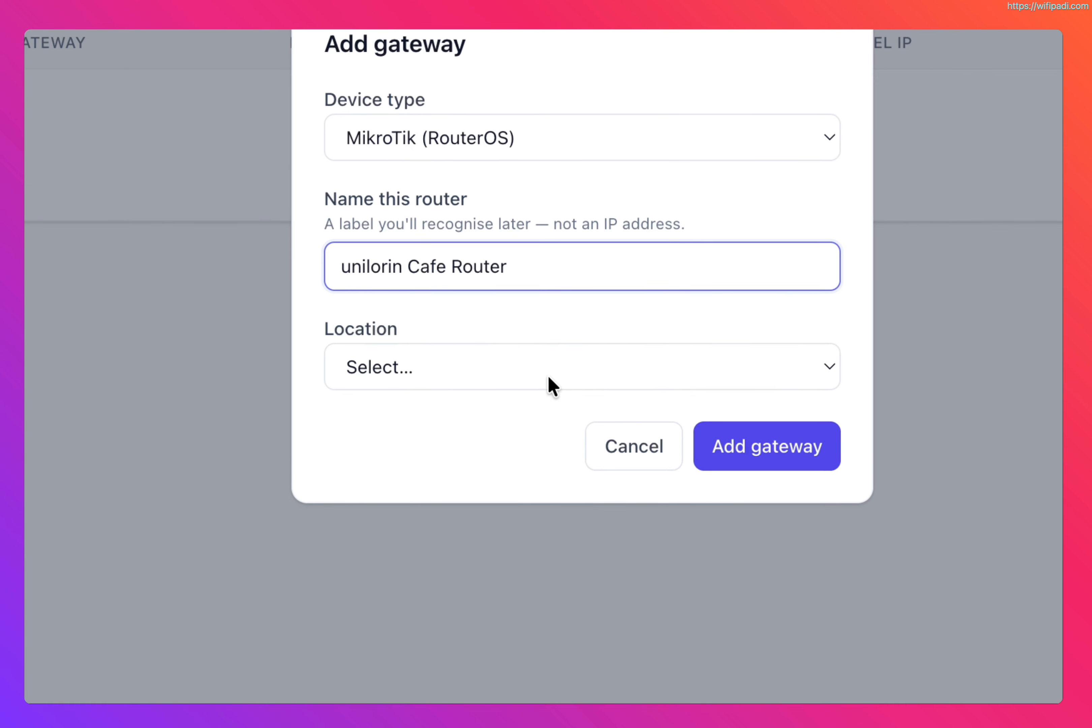
click(522, 464)
click(480, 397)
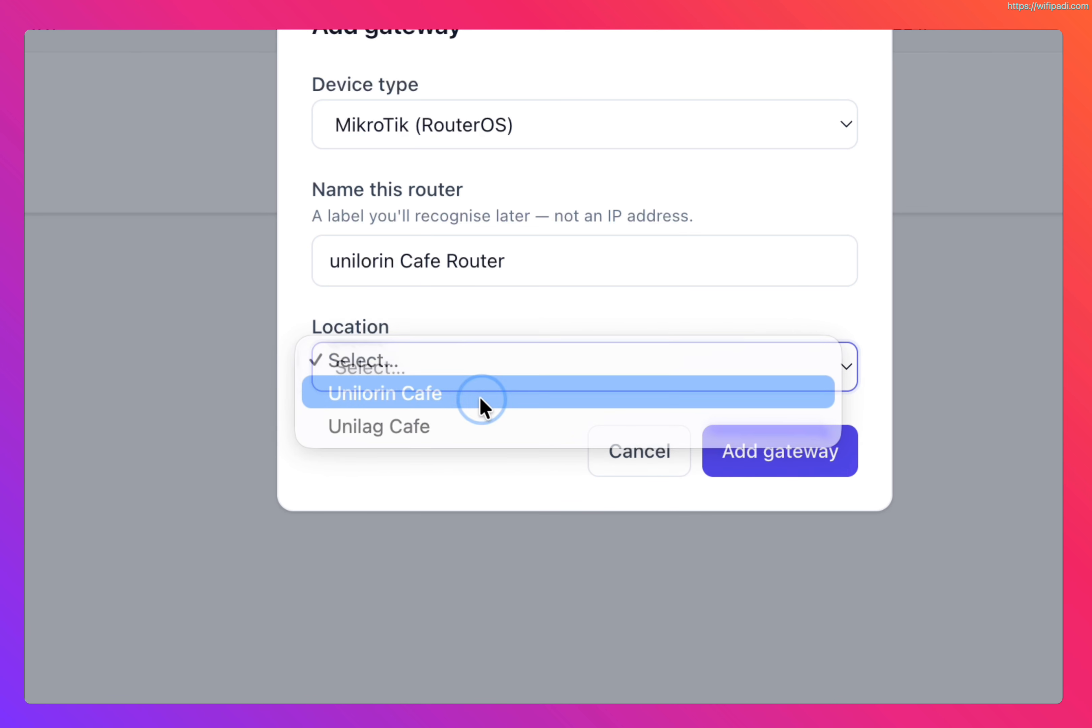
click(819, 454)
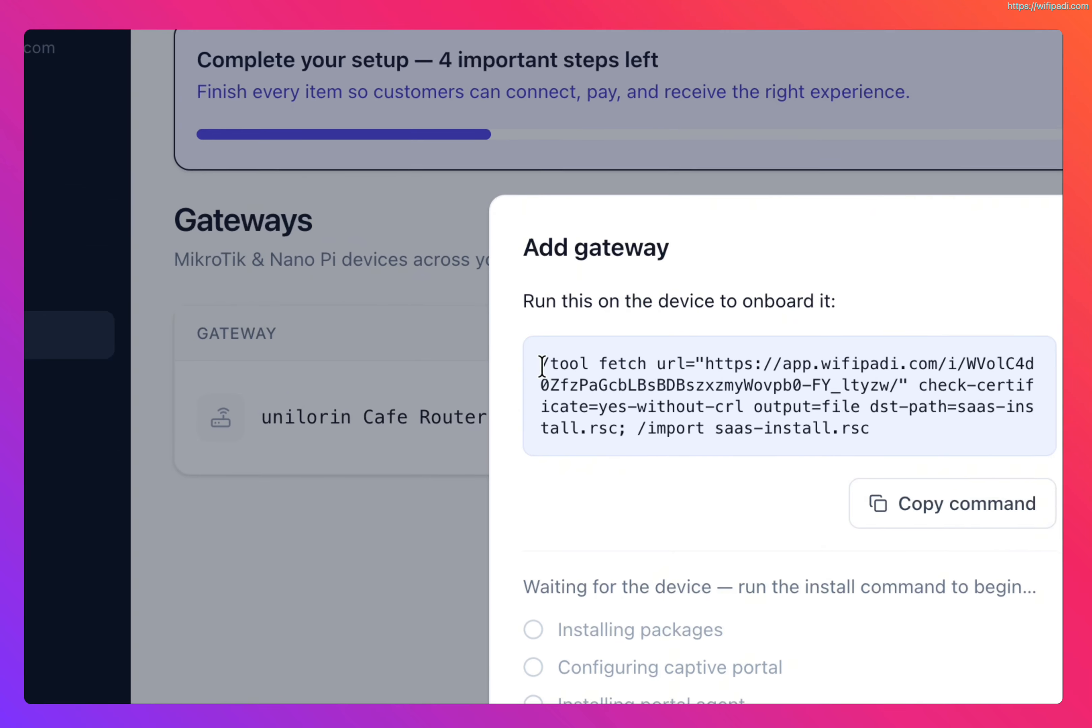
Step: Copy the gateway's onboarding fetch command and run it in the router's terminal
drag(412, 307, 584, 346)
key(super+c)
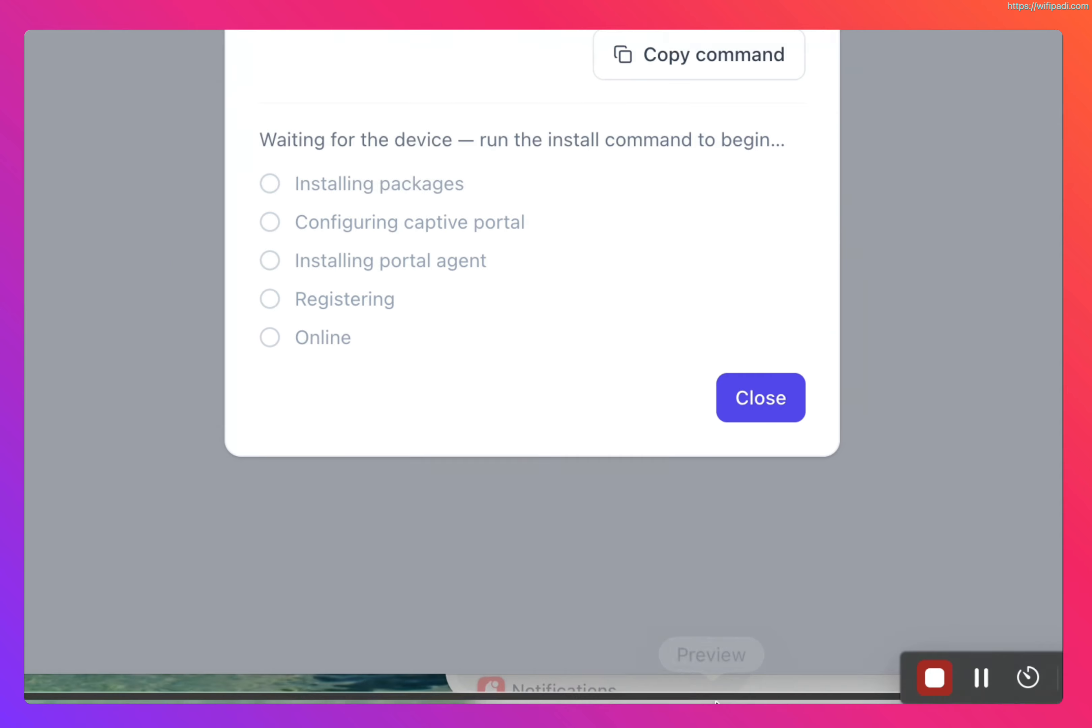
click(587, 639)
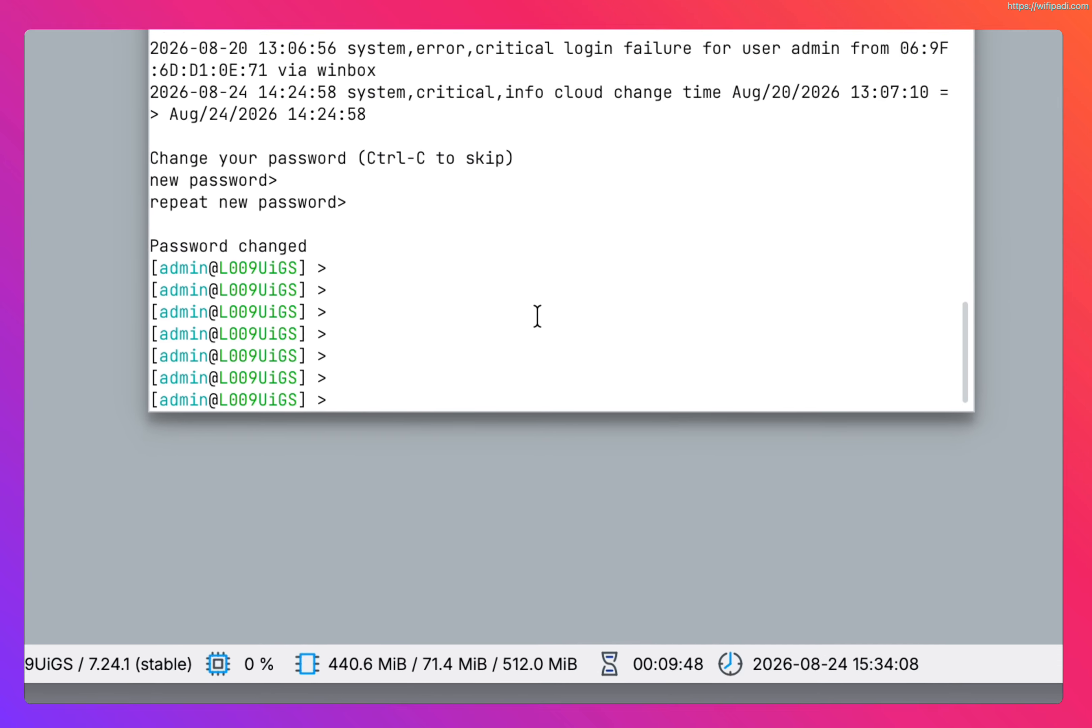
key(super+v)
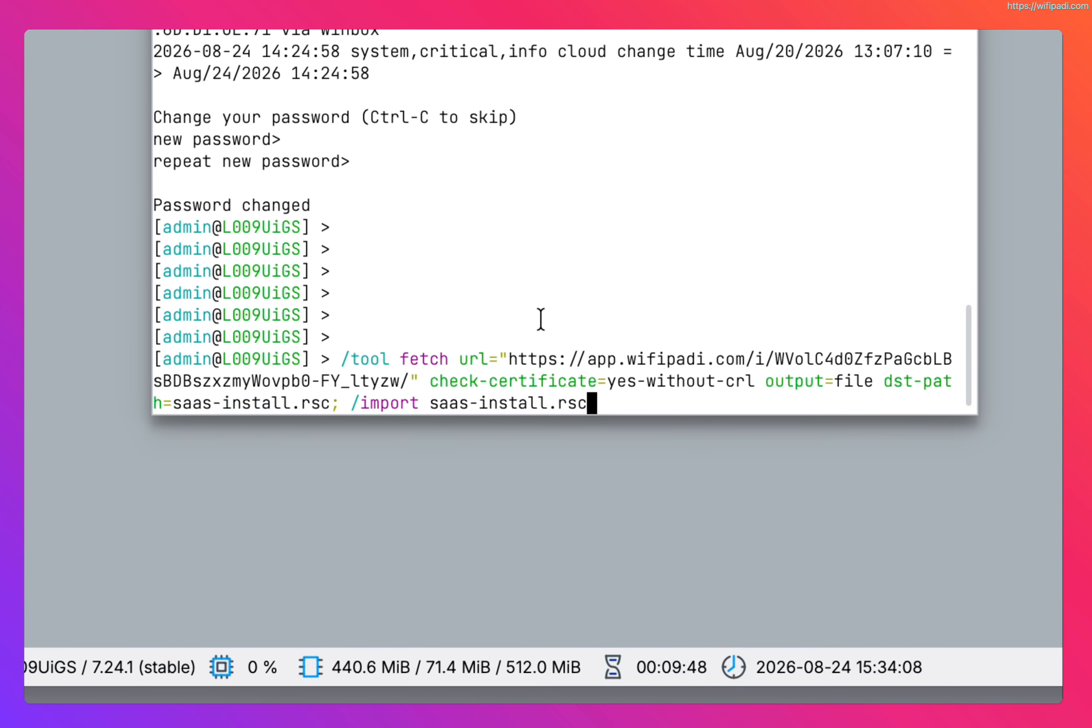
key(Return)
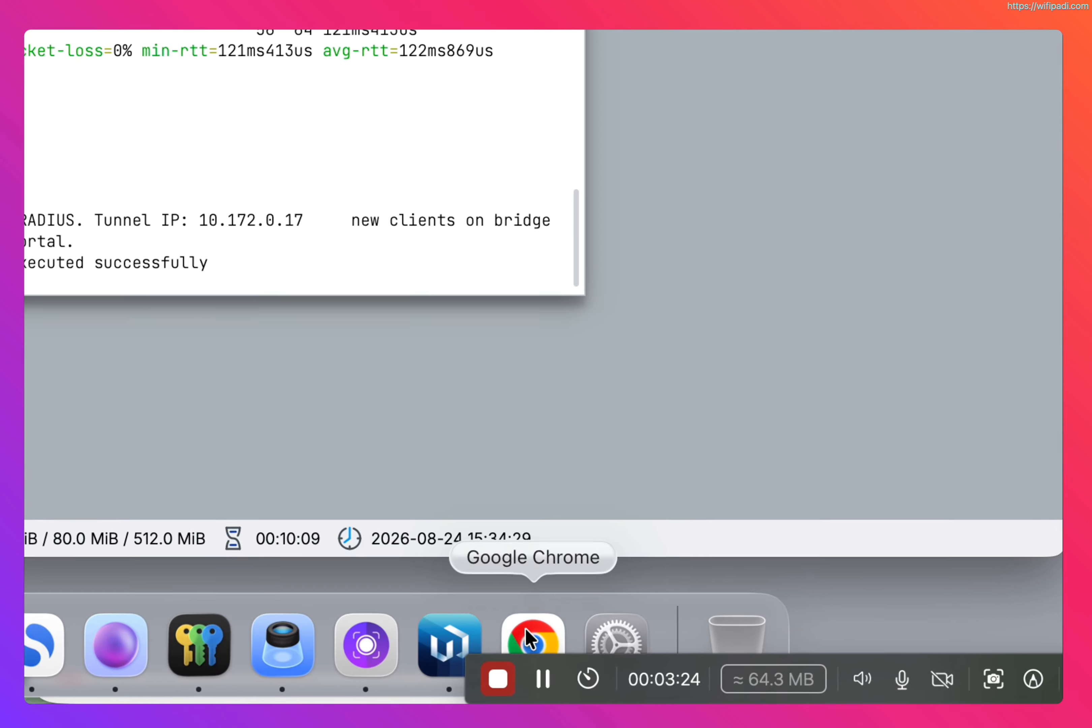
Step: Return to the browser, close the finished gateway onboarding dialog, and open the Dashboard
click(763, 671)
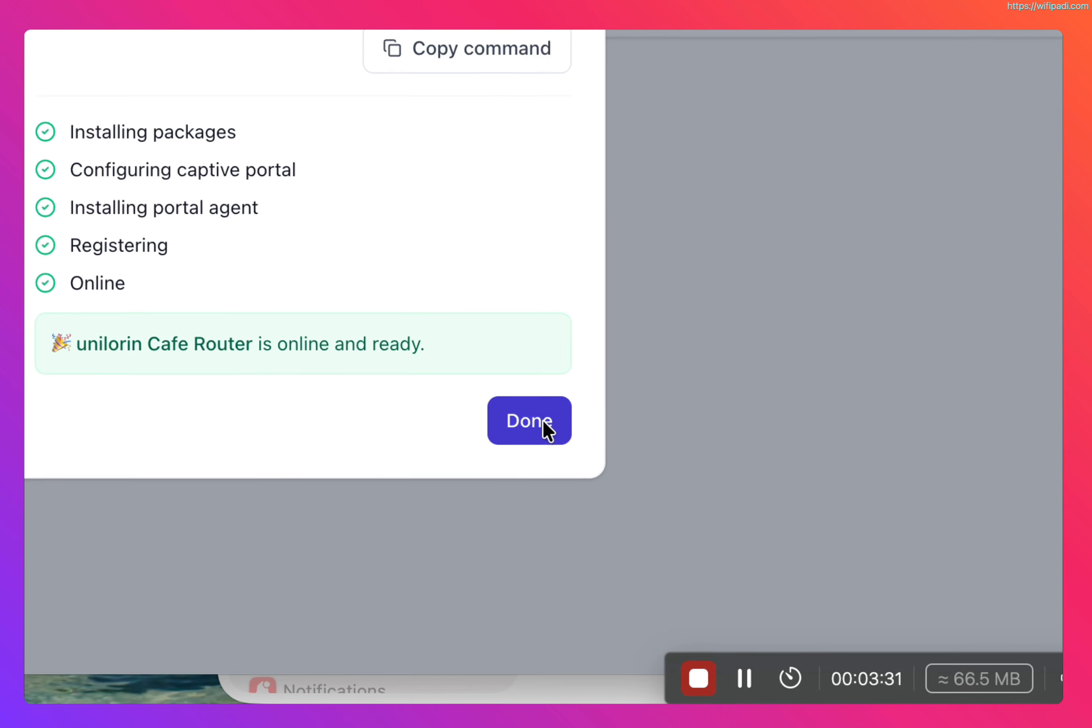
click(656, 561)
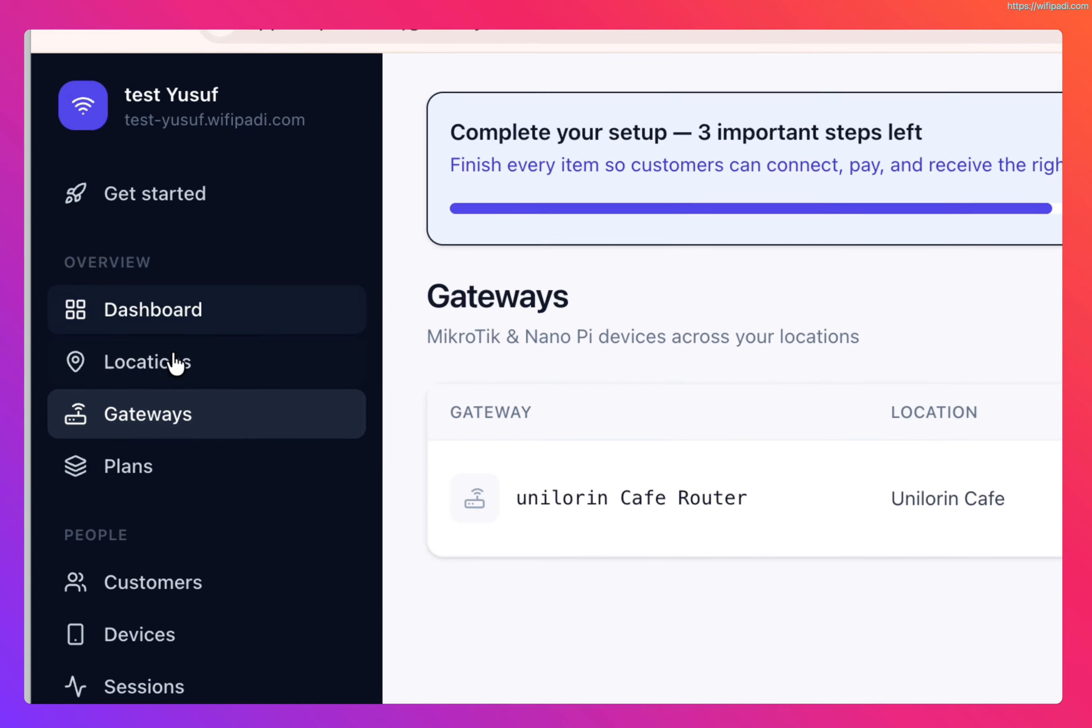
click(167, 311)
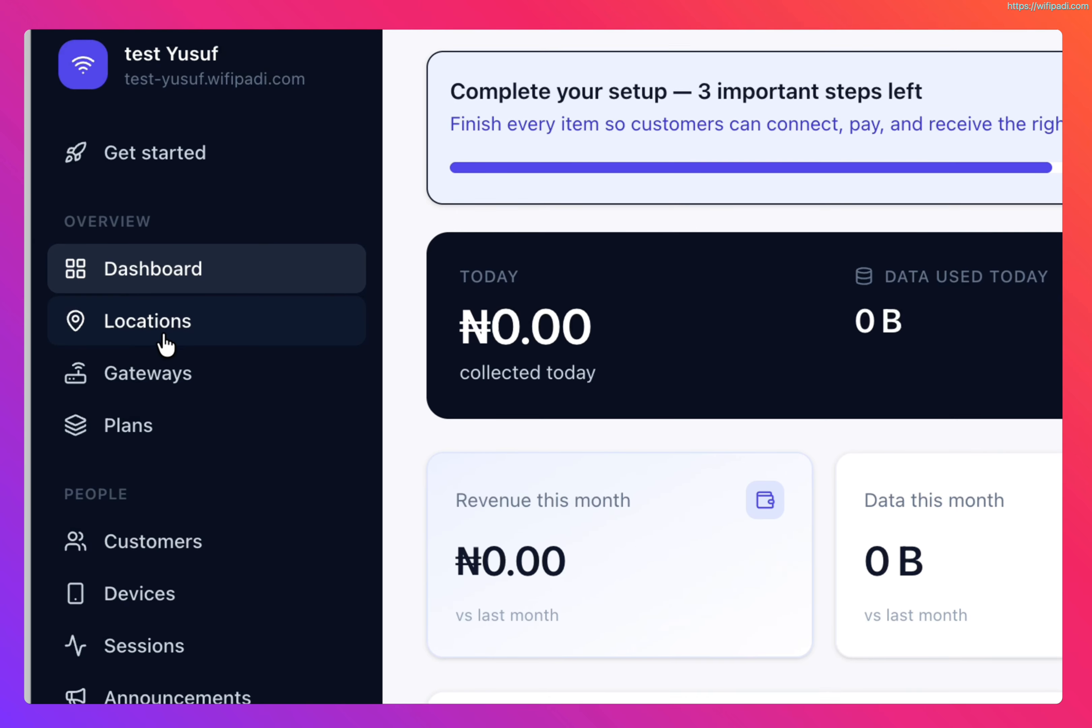
Step: Open the unilorin Cafe Router gateway's detail page and review its status and device details
click(168, 419)
click(158, 410)
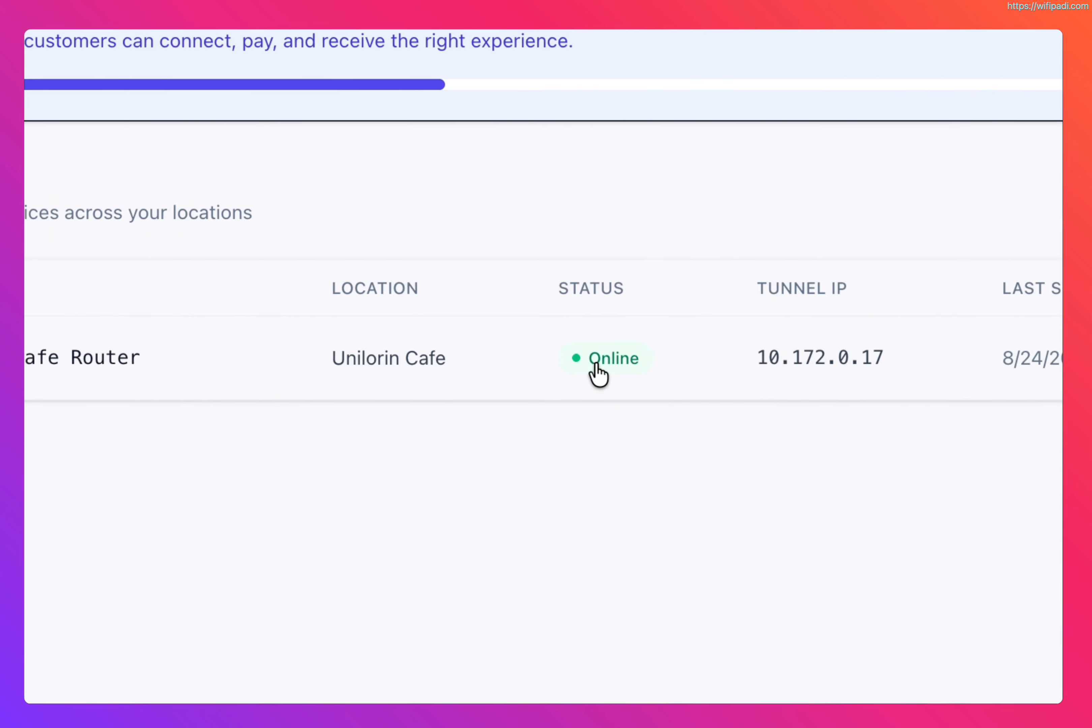
click(506, 376)
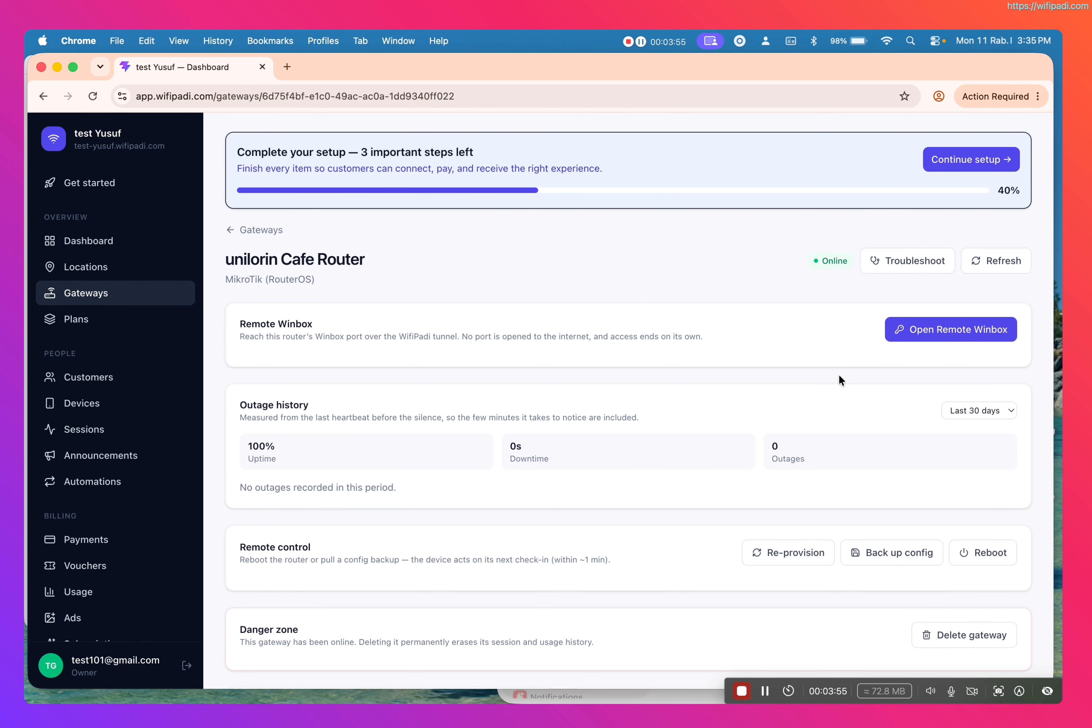
scroll(644, 449, down, 7)
scroll(644, 452, down, 9)
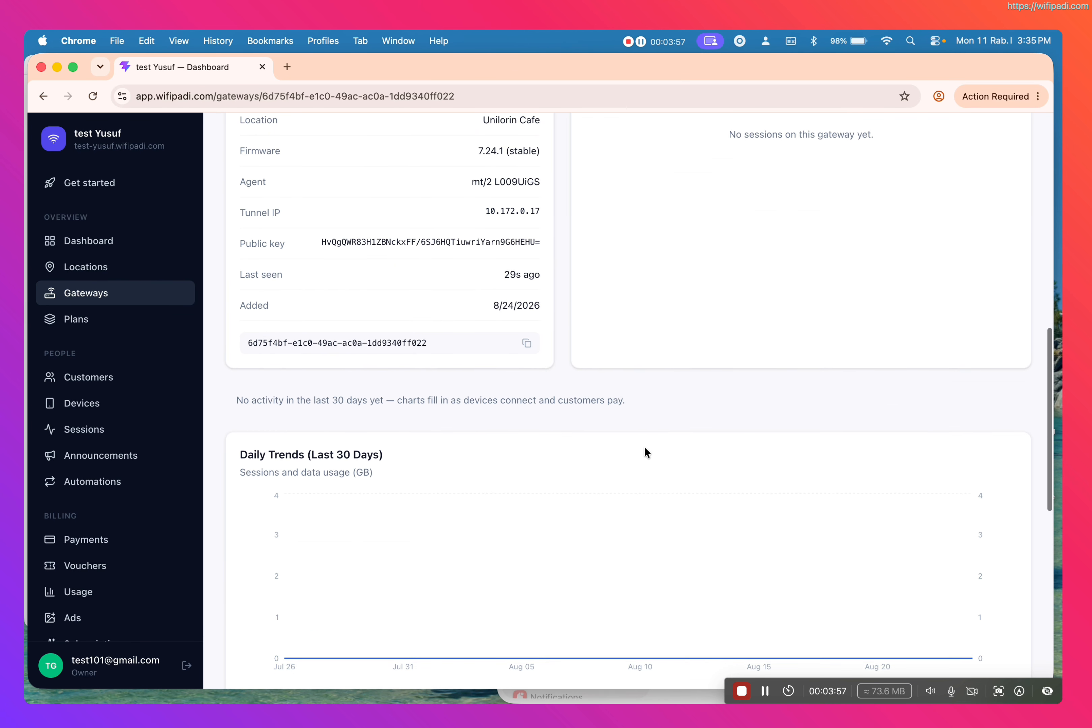
scroll(643, 452, up, 12)
scroll(644, 448, up, 1)
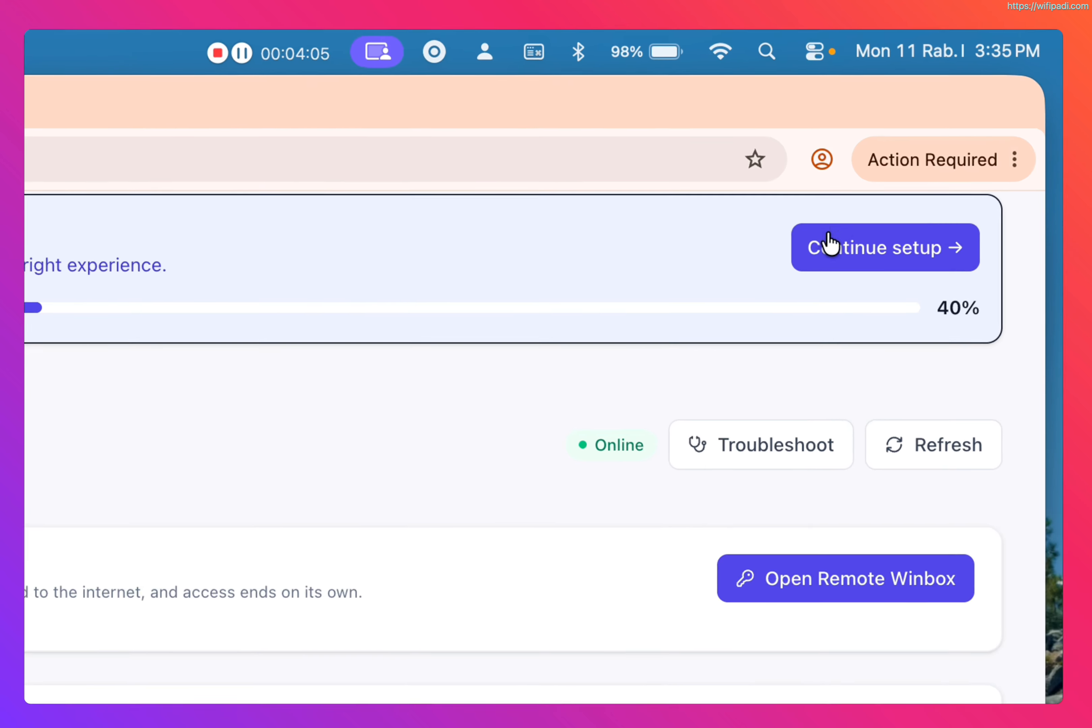
Step: Continue the setup checklist to the WiFi Plans page and start a new plan named Free Plan
click(829, 237)
click(606, 696)
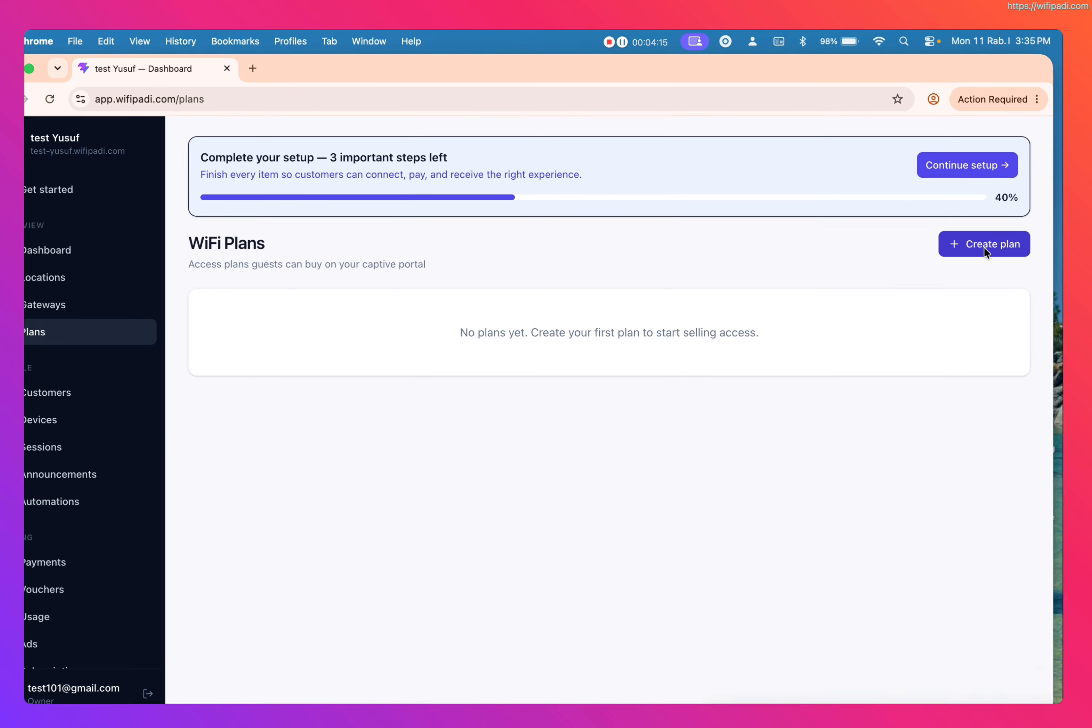
click(986, 238)
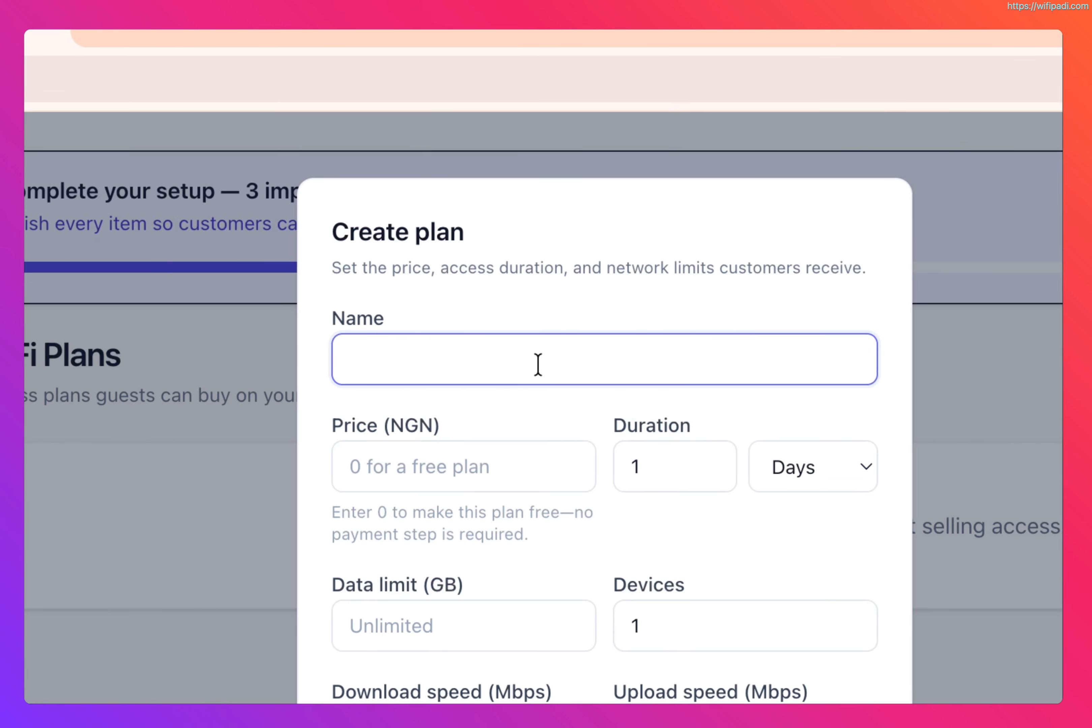
text(Pree)
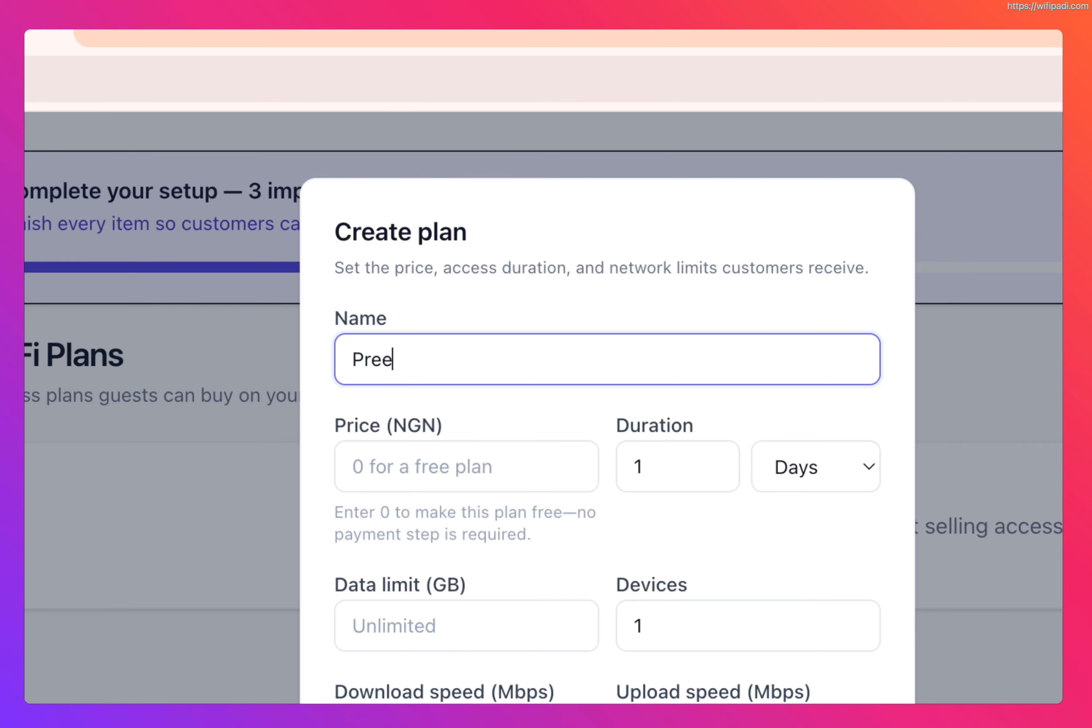
key(BackSpace)
key(BackSpace)
key(BackSpace)
key(BackSpace)
text(Free Pl)
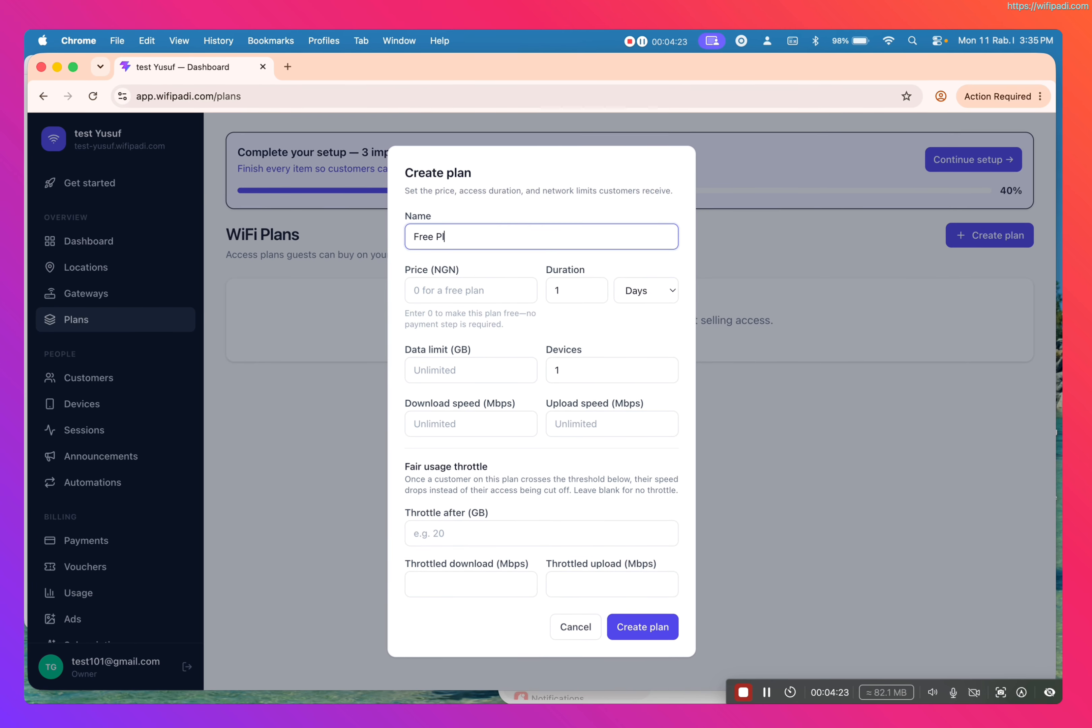
text(an)
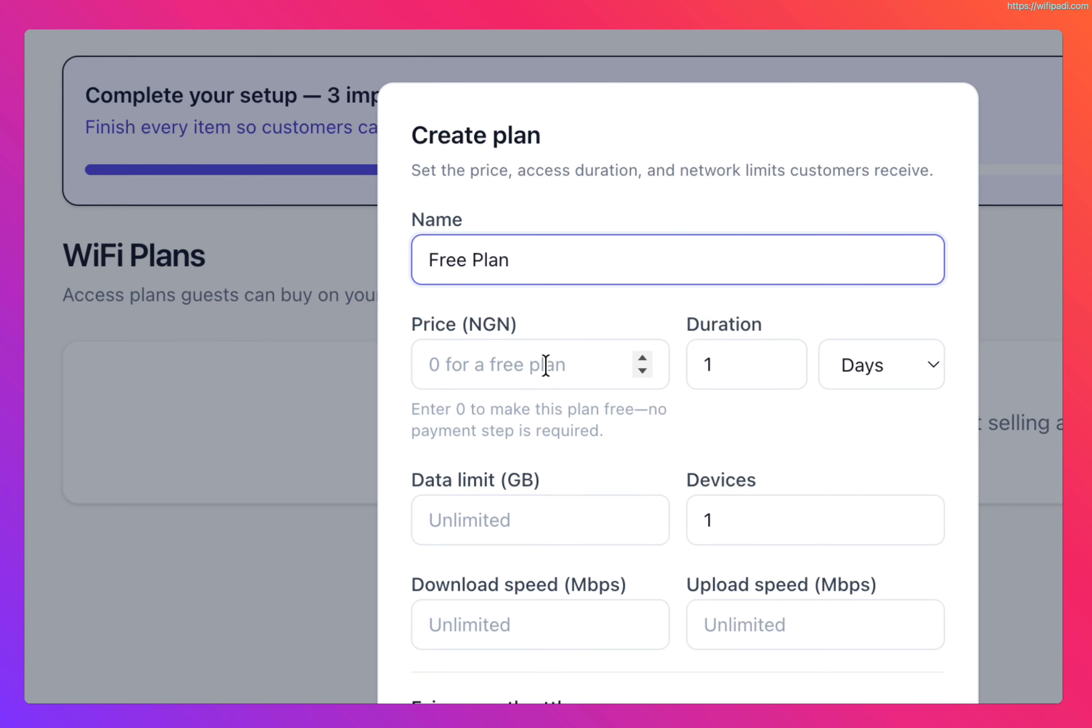
Step: Set the plan's price to 0 NGN and create the plan
click(470, 290)
text(0)
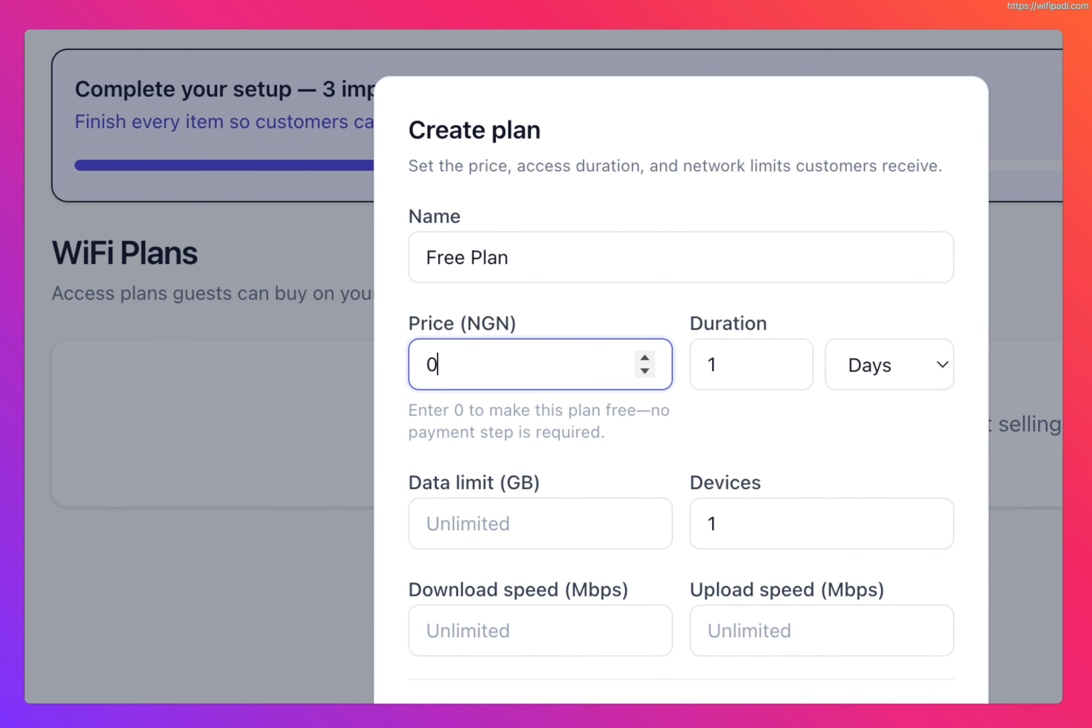
click(507, 508)
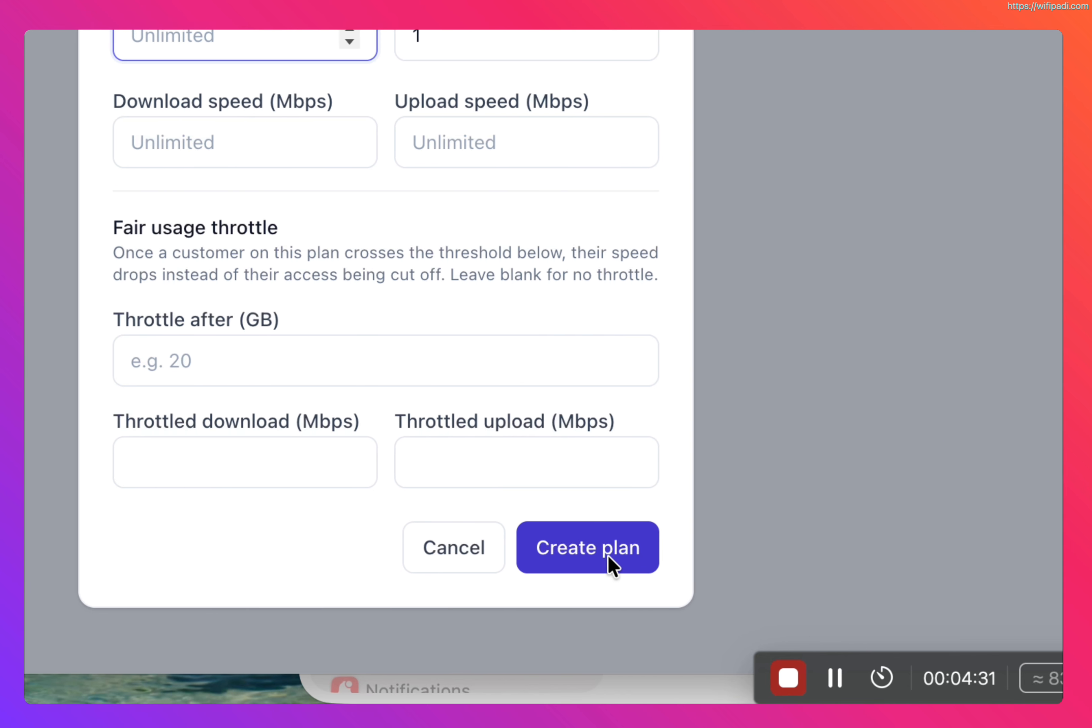
click(822, 631)
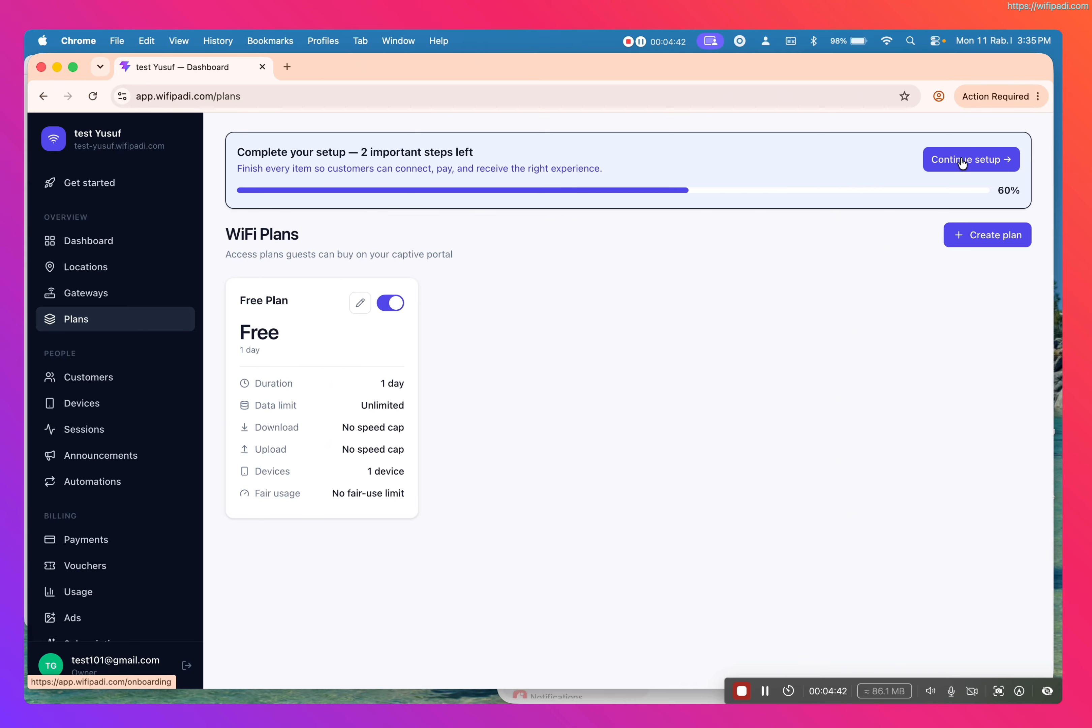
Step: Open portal branding from the setup checklist and enter the business name in the Theme & hero settings
click(961, 160)
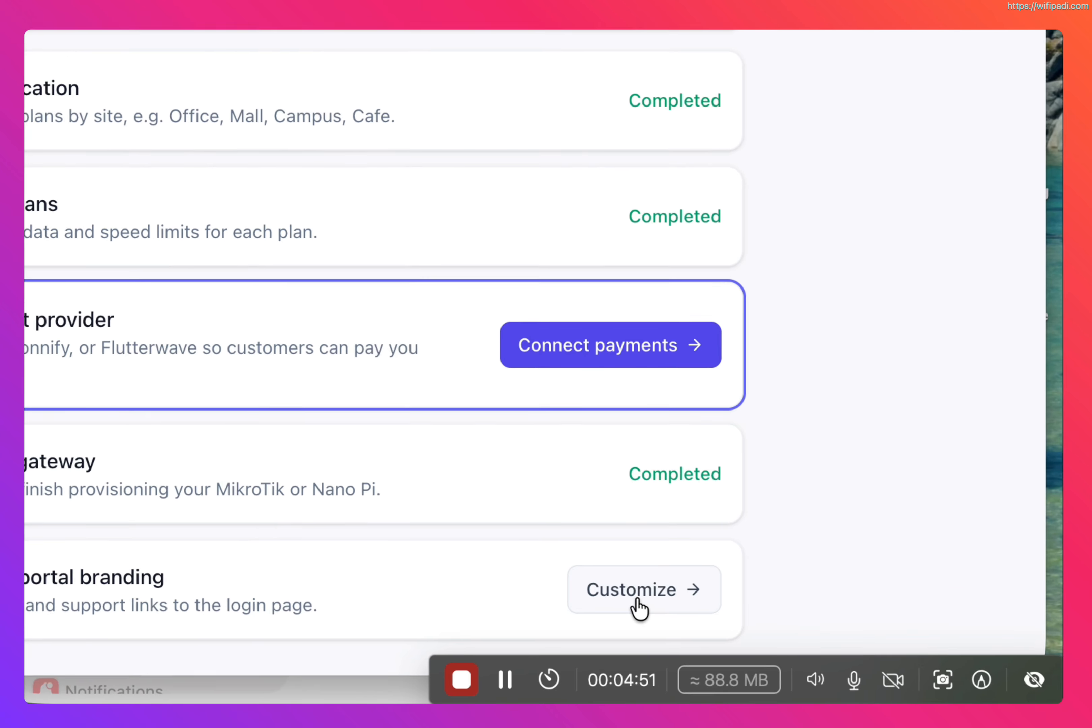
click(840, 644)
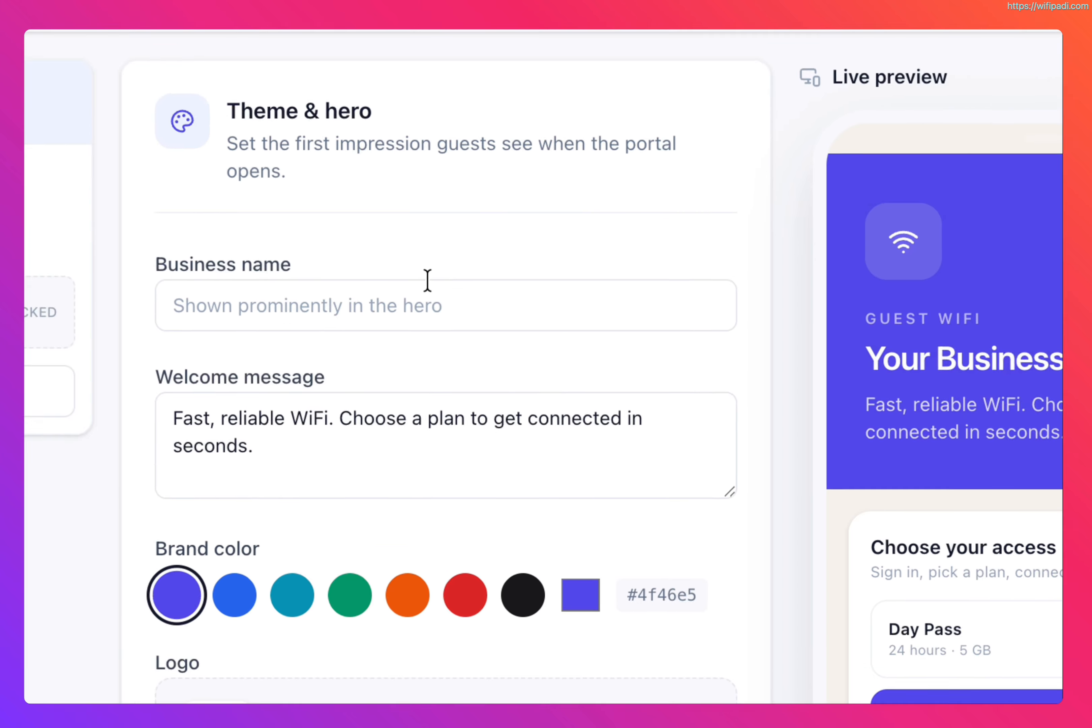
click(28, 210)
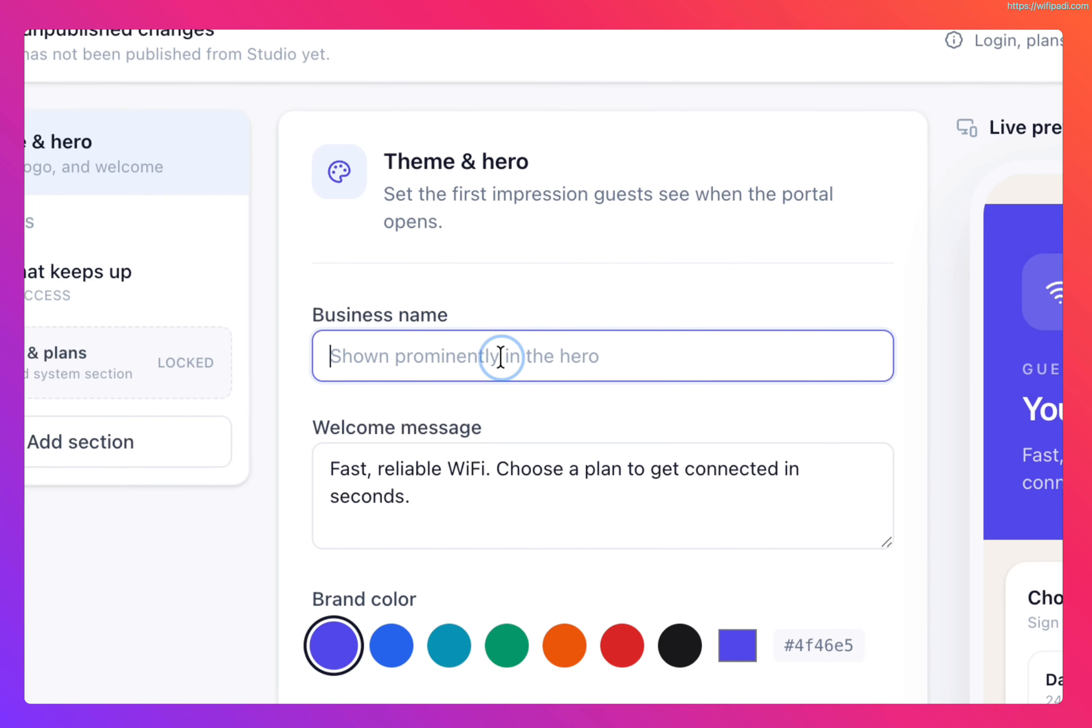
text(test)
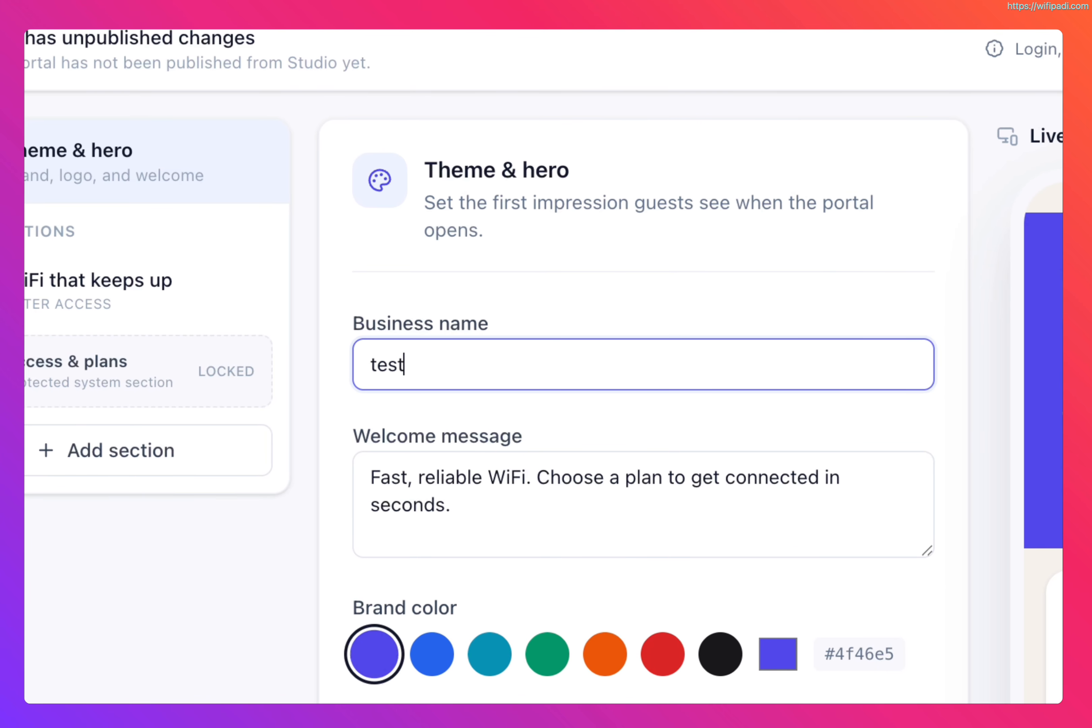
key(BackSpace)
text(Test)
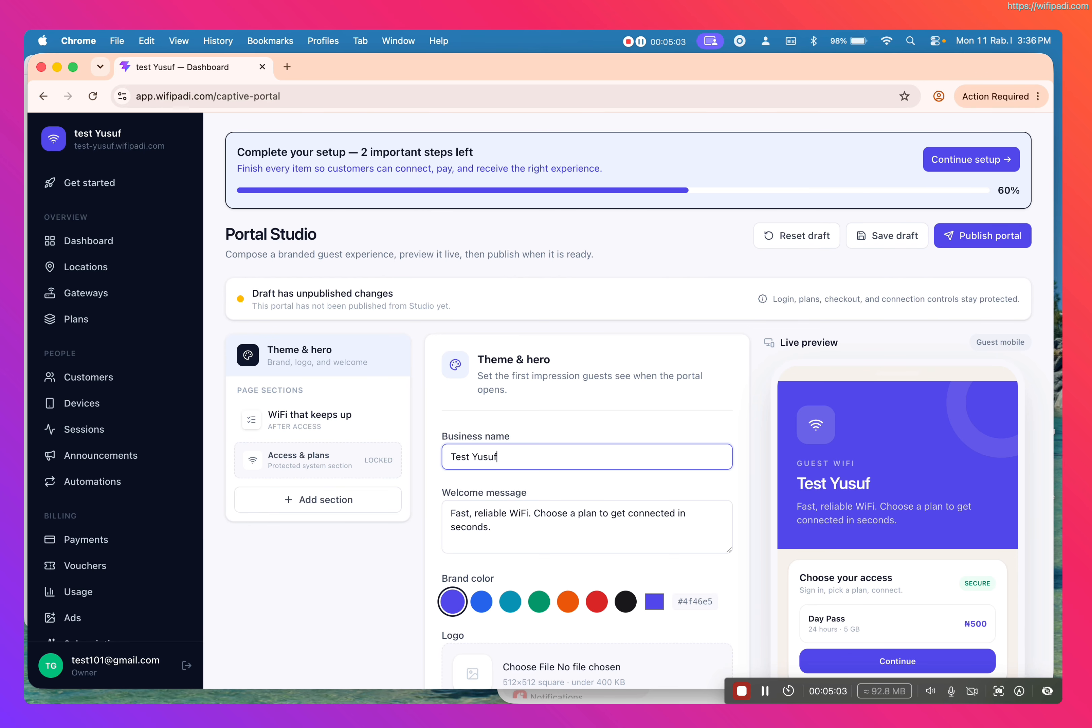
Step: Publish the captive portal
scroll(651, 489, down, 5)
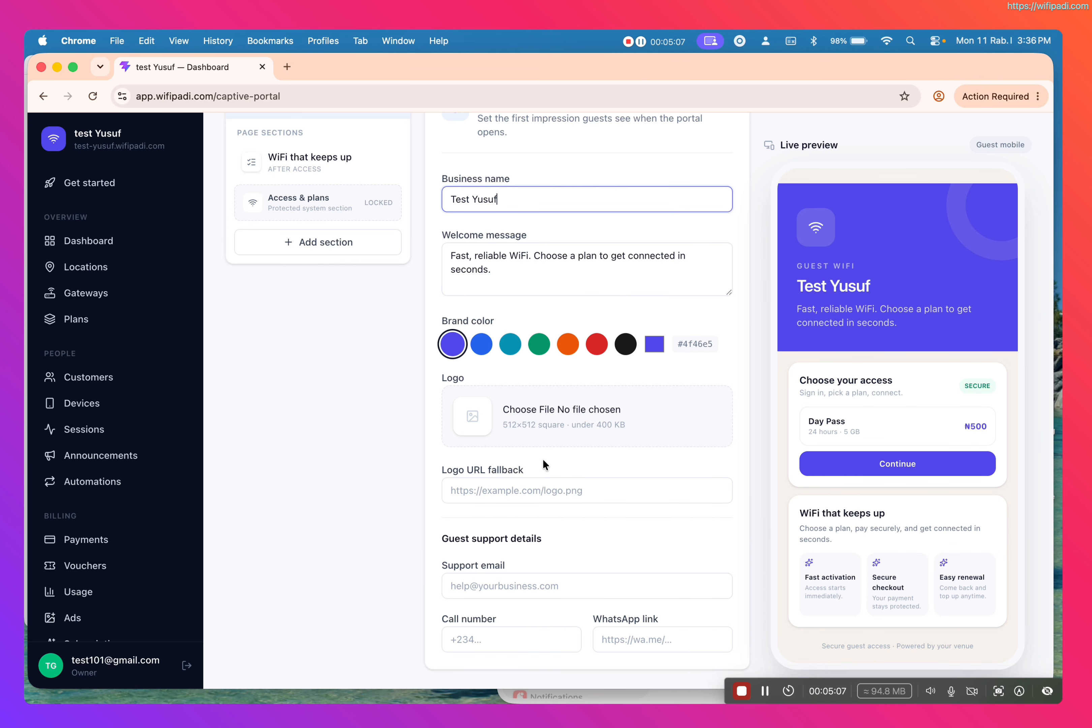
scroll(634, 535, up, 5)
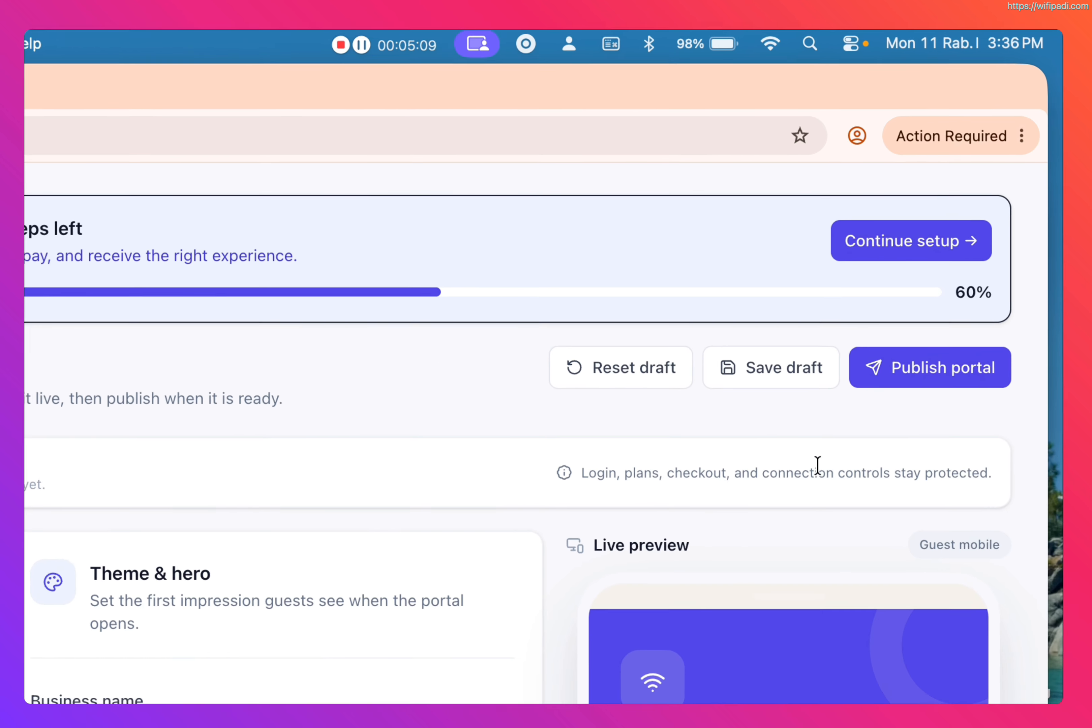
click(873, 383)
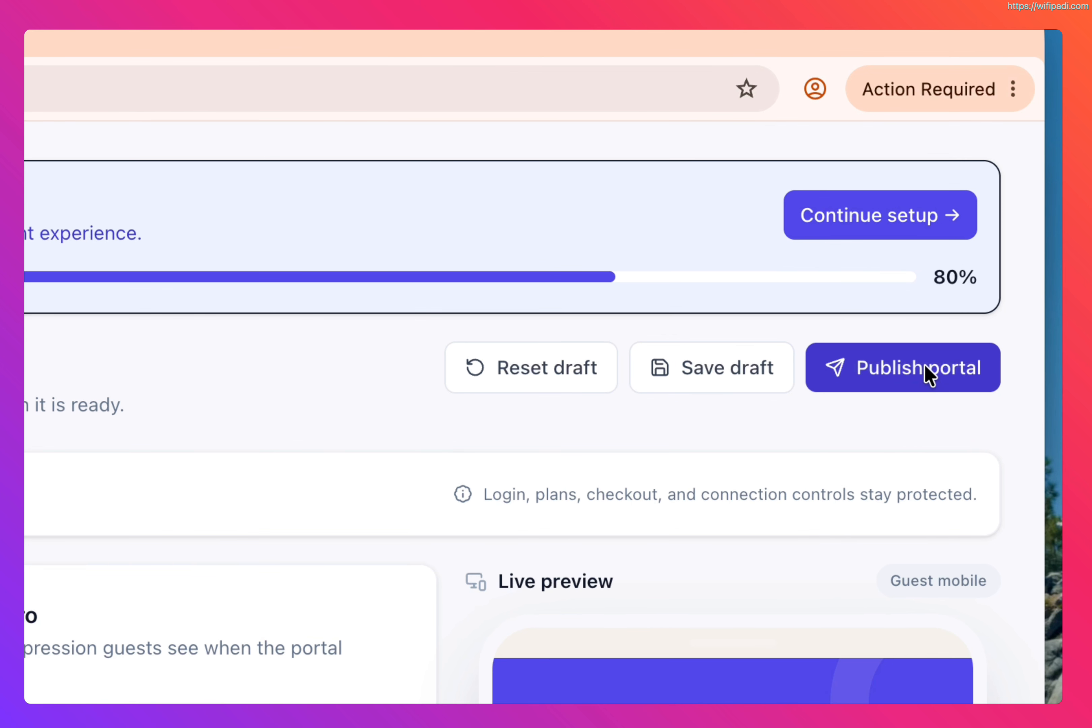
Step: Open the payment provider settings from the setup checklist and review the Monnify credential fields
click(841, 218)
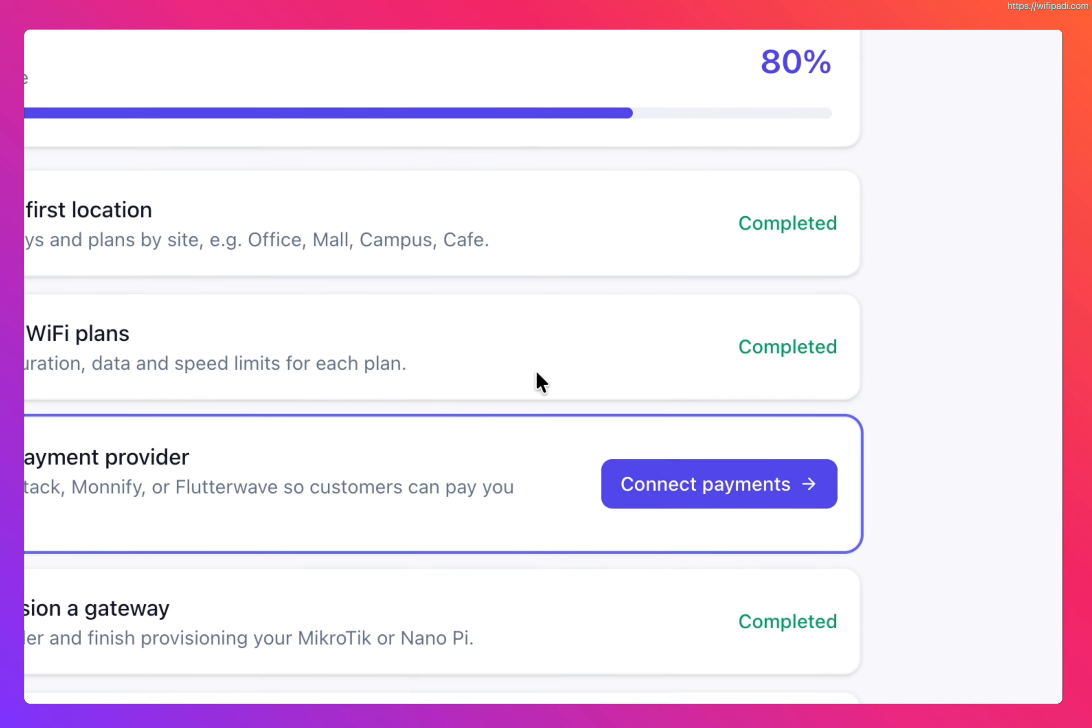
click(688, 501)
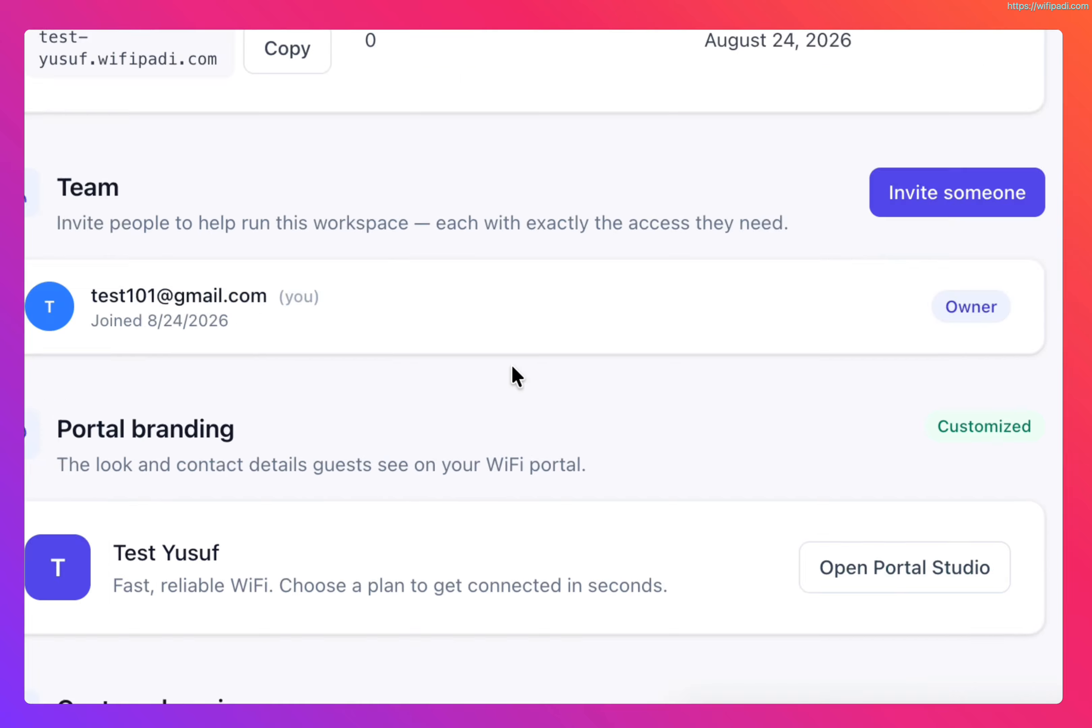
scroll(517, 375, down, 20)
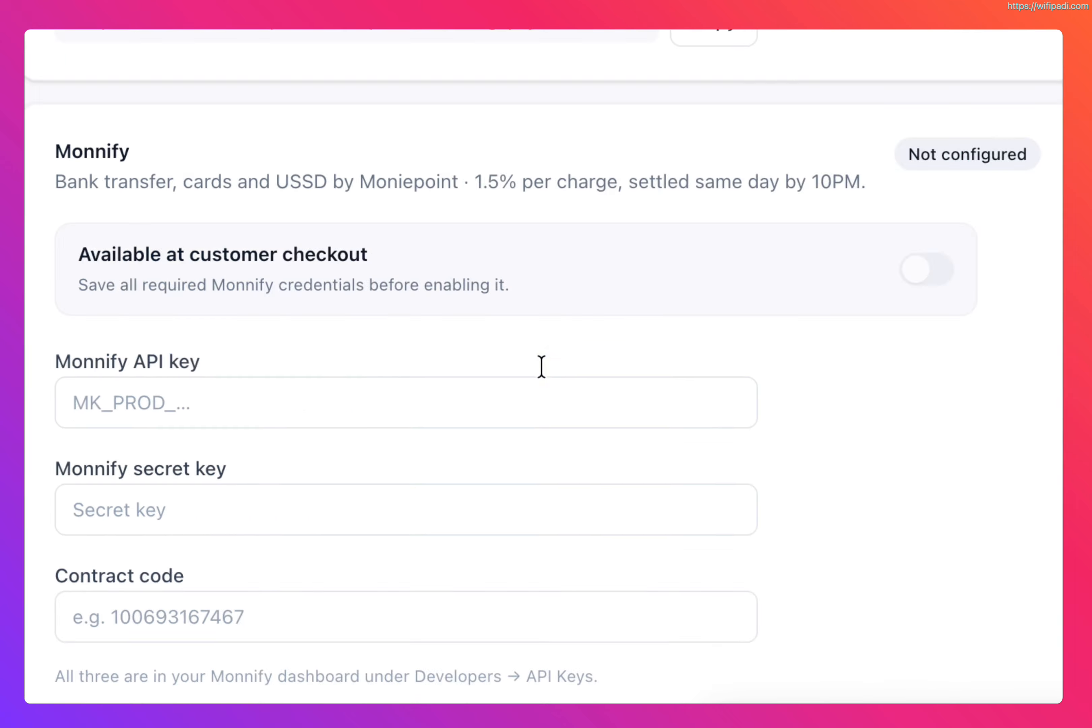
scroll(541, 366, up, 15)
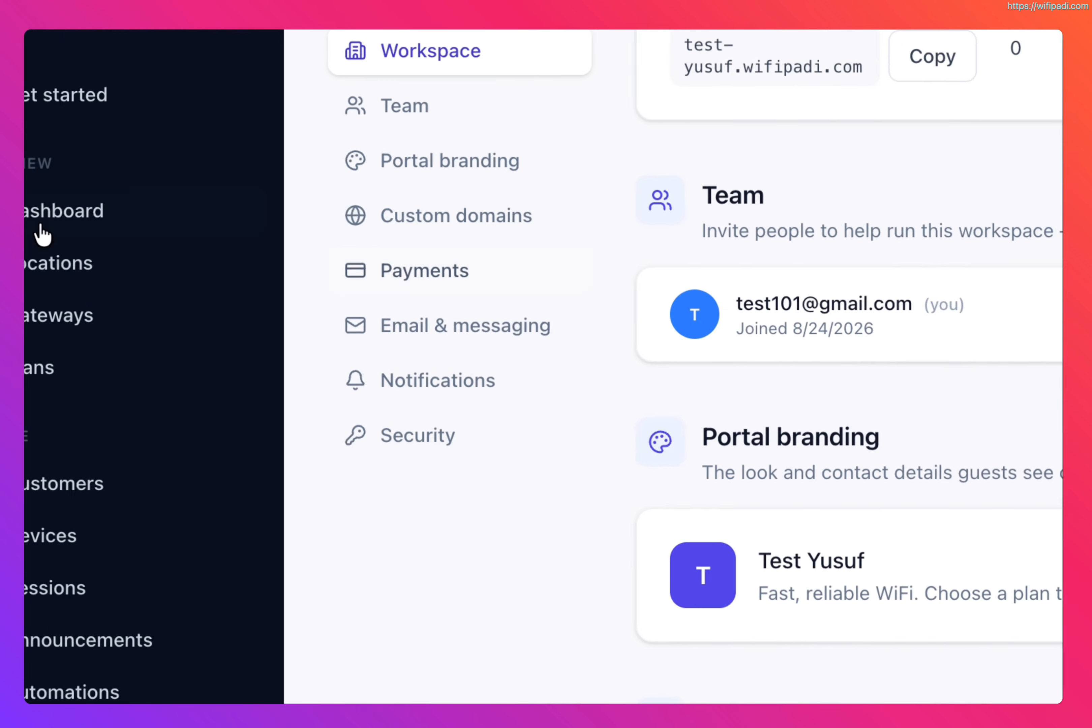
Step: Return to the Dashboard and browse its summary cards
click(141, 349)
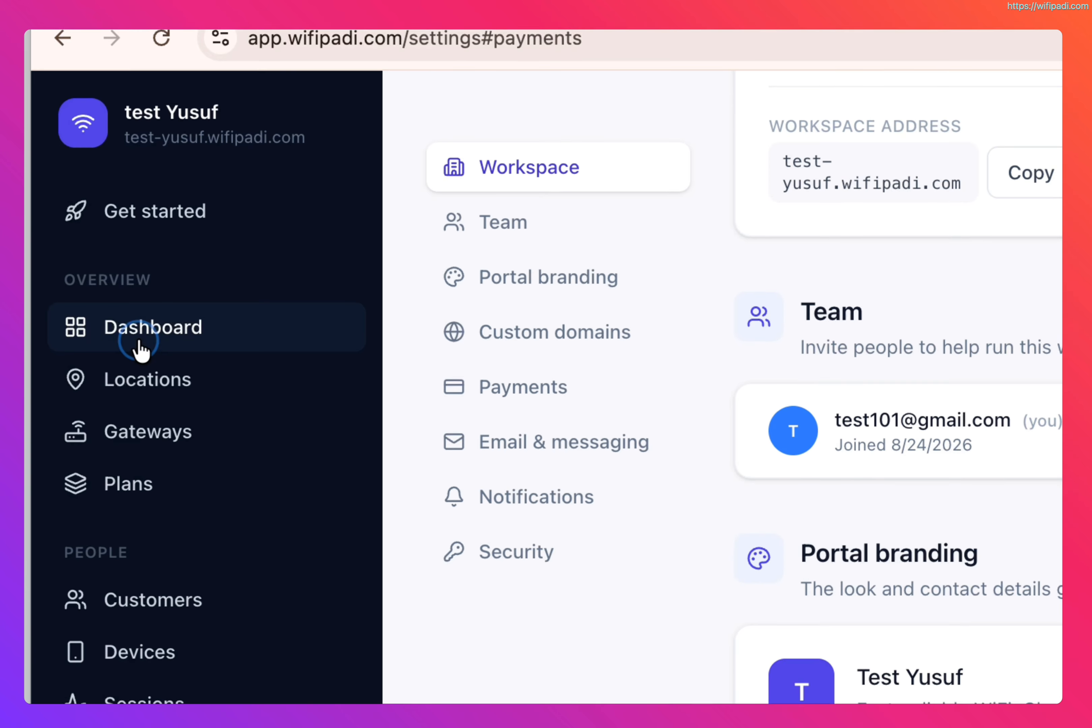
scroll(600, 413, up, 8)
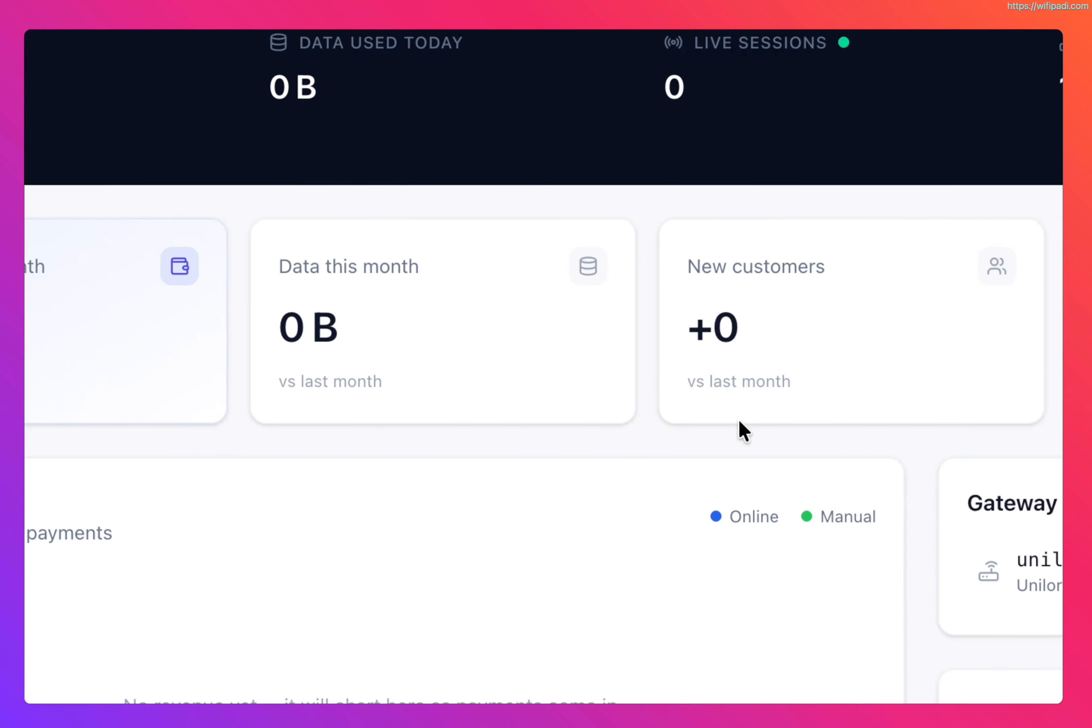
scroll(578, 397, up, 6)
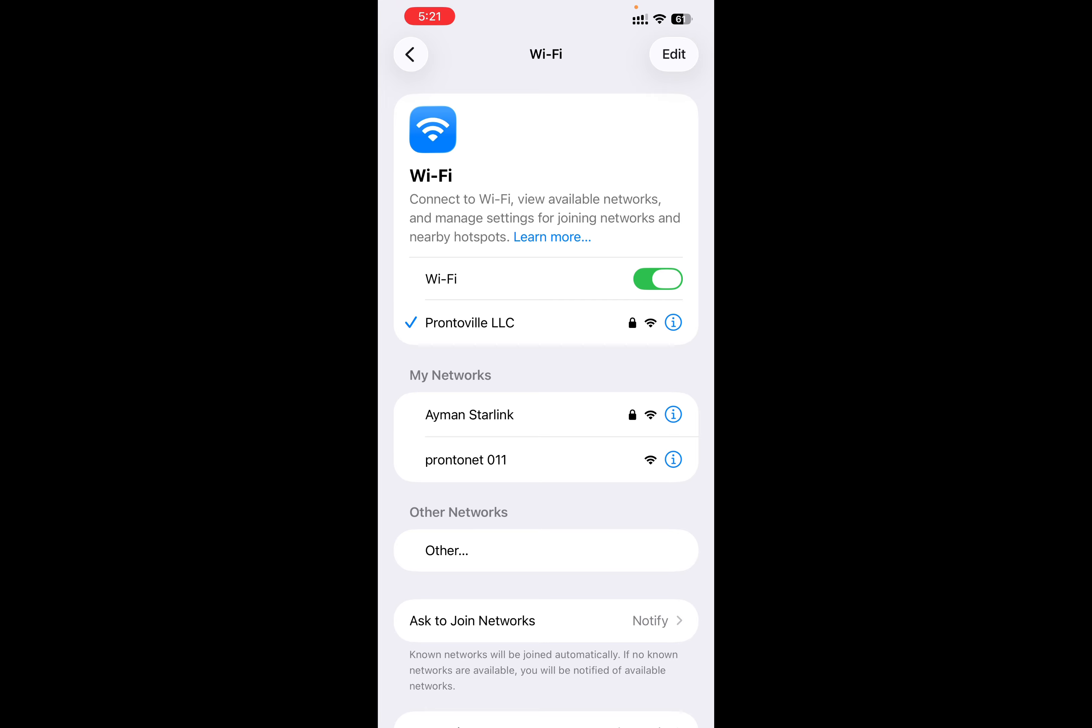
Step: Switch to the phone and join the prontonet 011 WiFi network to open the captive portal sign-up page
click(516, 460)
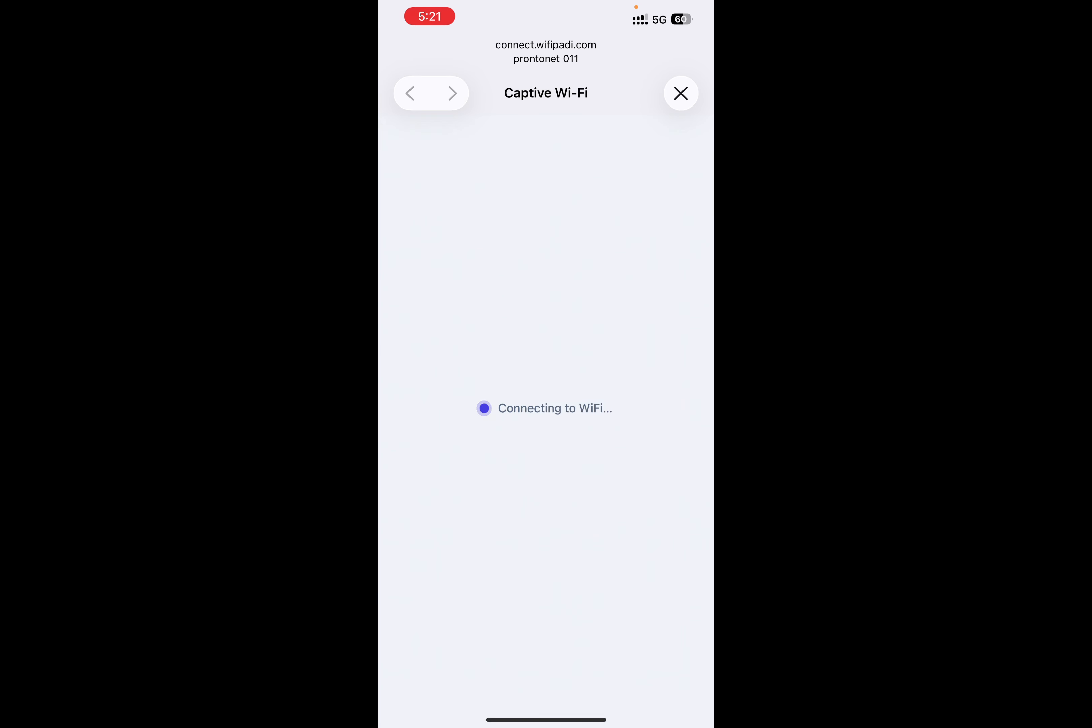
click(545, 409)
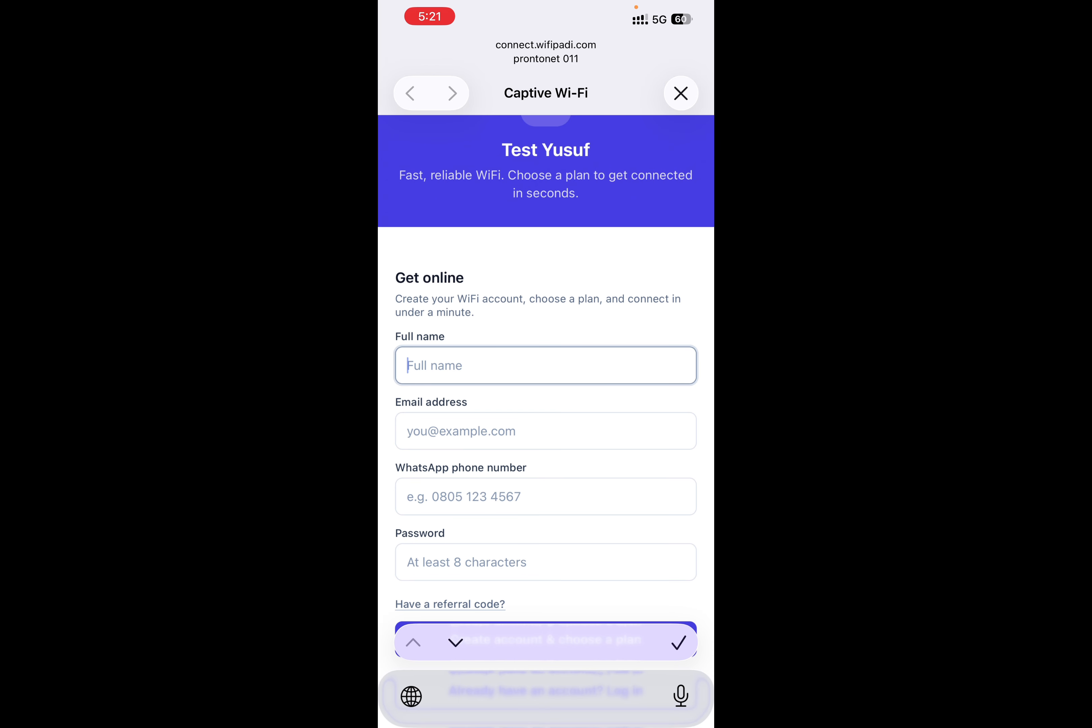
click(678, 429)
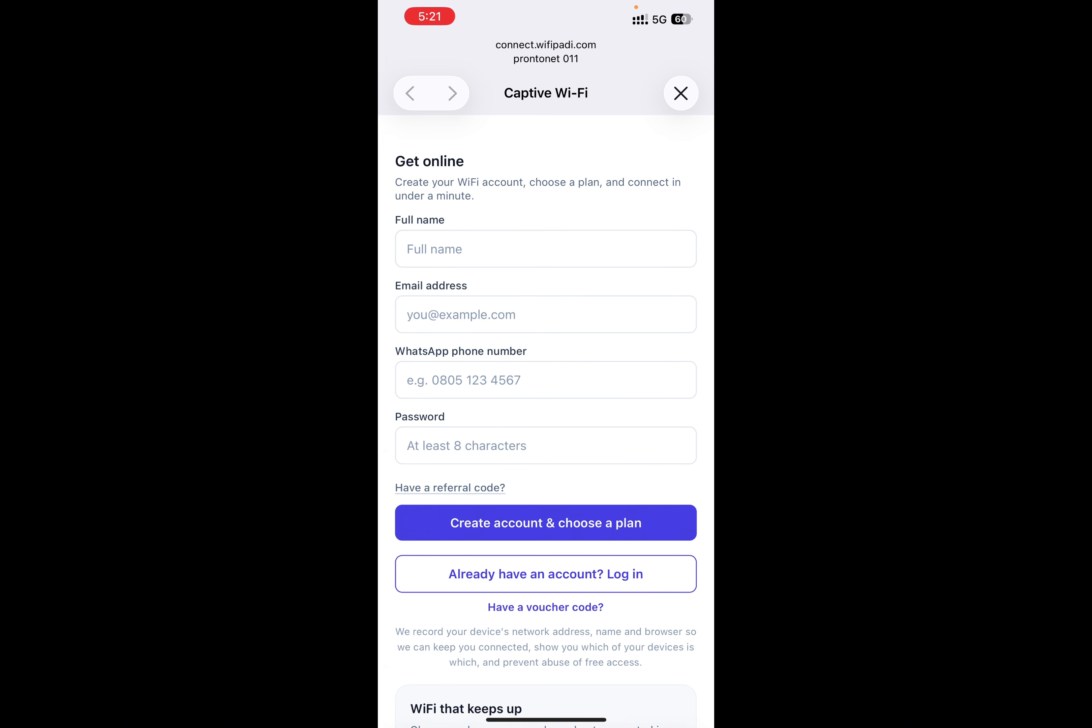
scroll(545, 399, down, 2)
scroll(545, 399, up, 1)
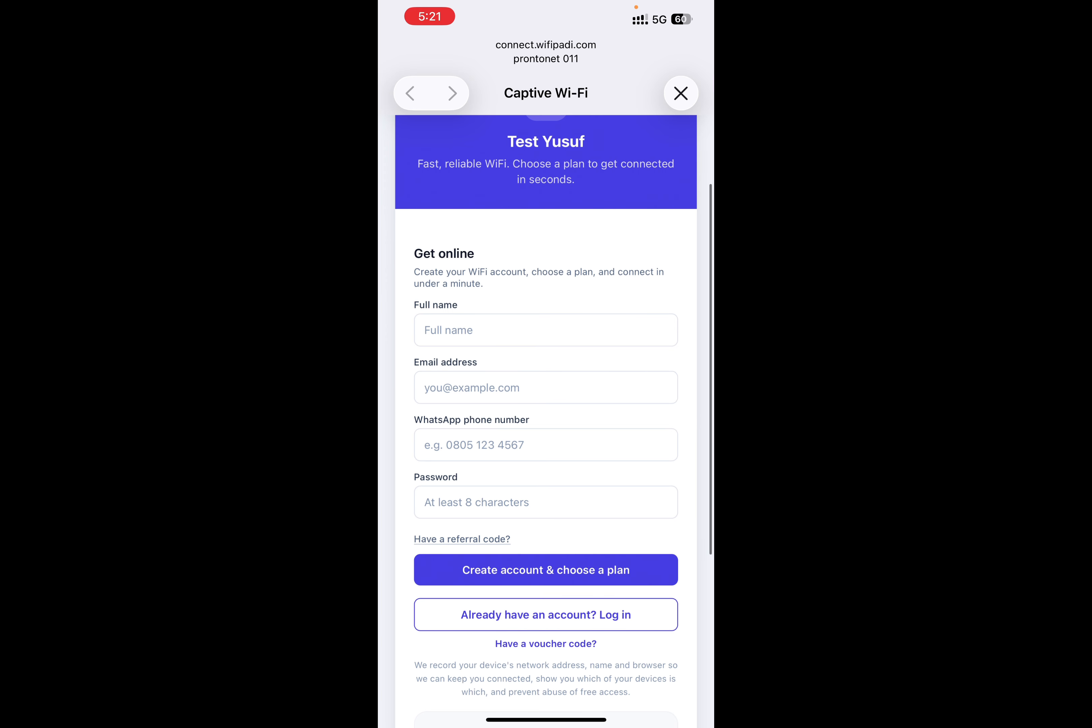
scroll(545, 399, up, 1)
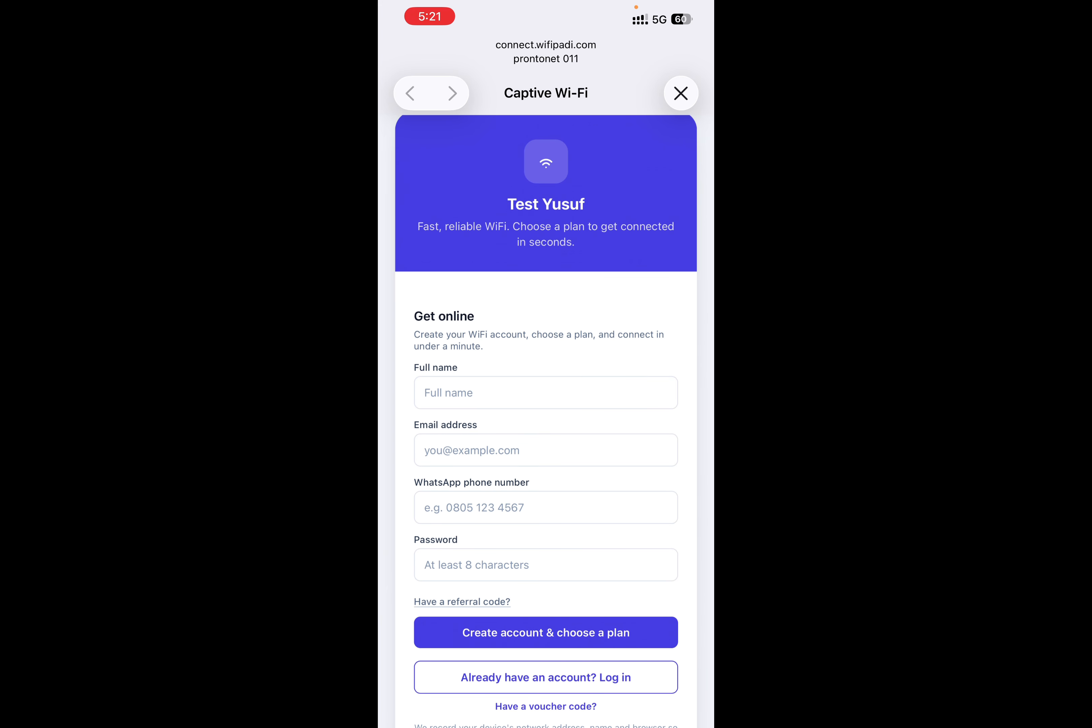
Step: Enter the guest's full name in the captive portal's sign-up form
click(546, 392)
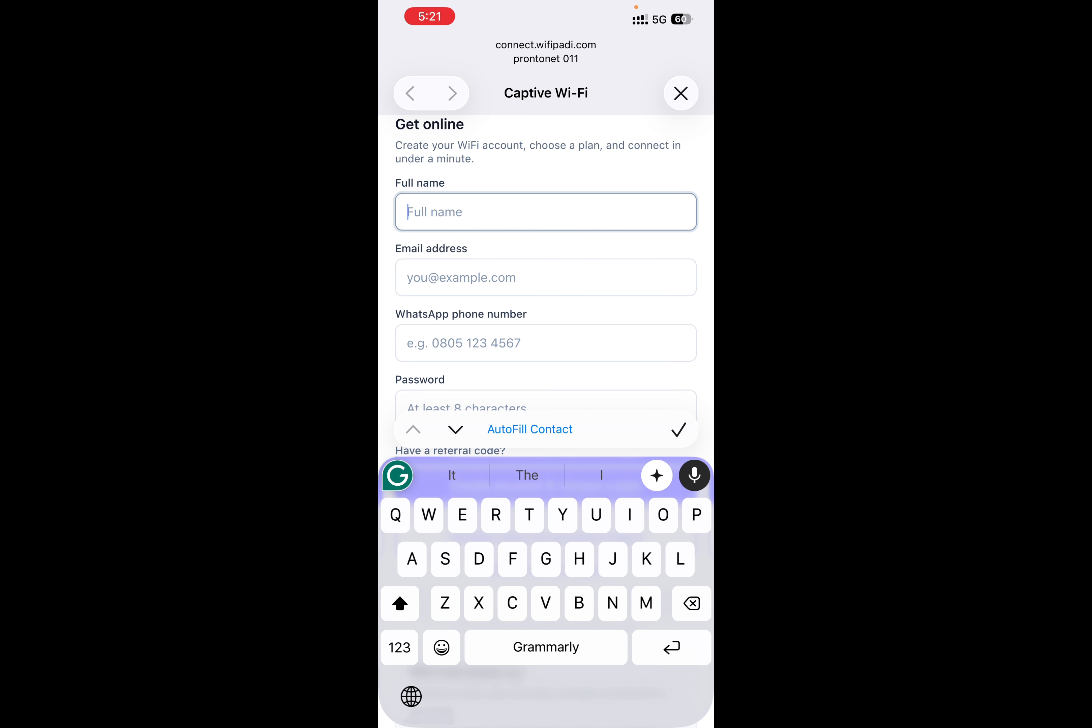
text(Yus)
key(BackSpace)
key(BackSpace)
key(BackSpace)
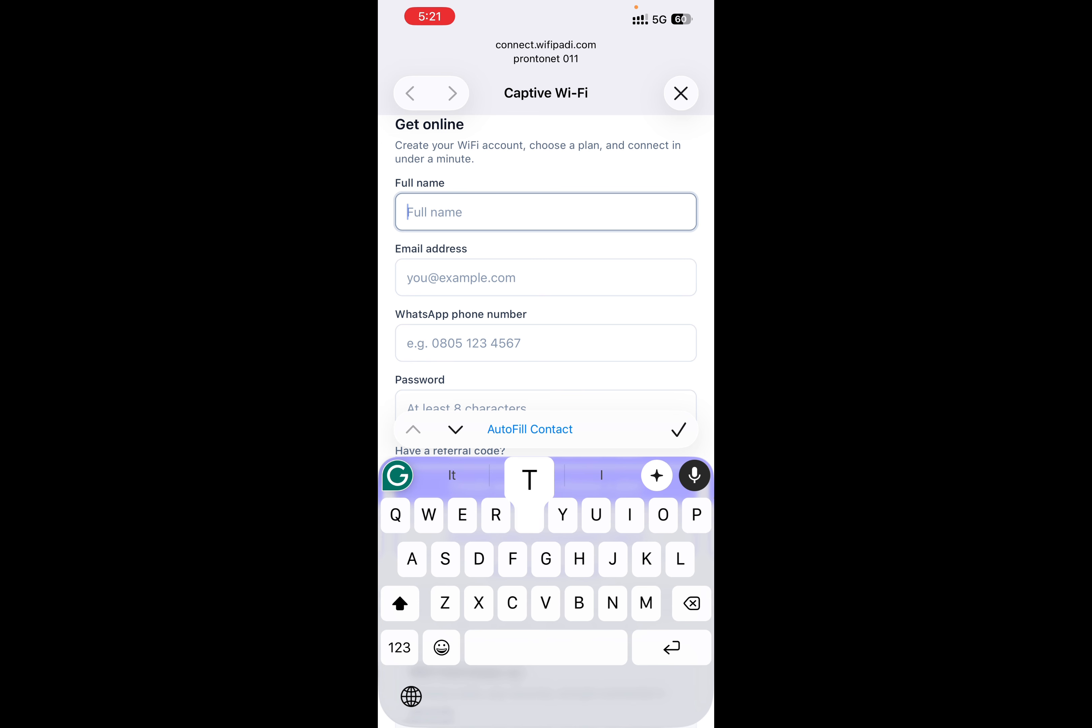
text(Test Yiaid)
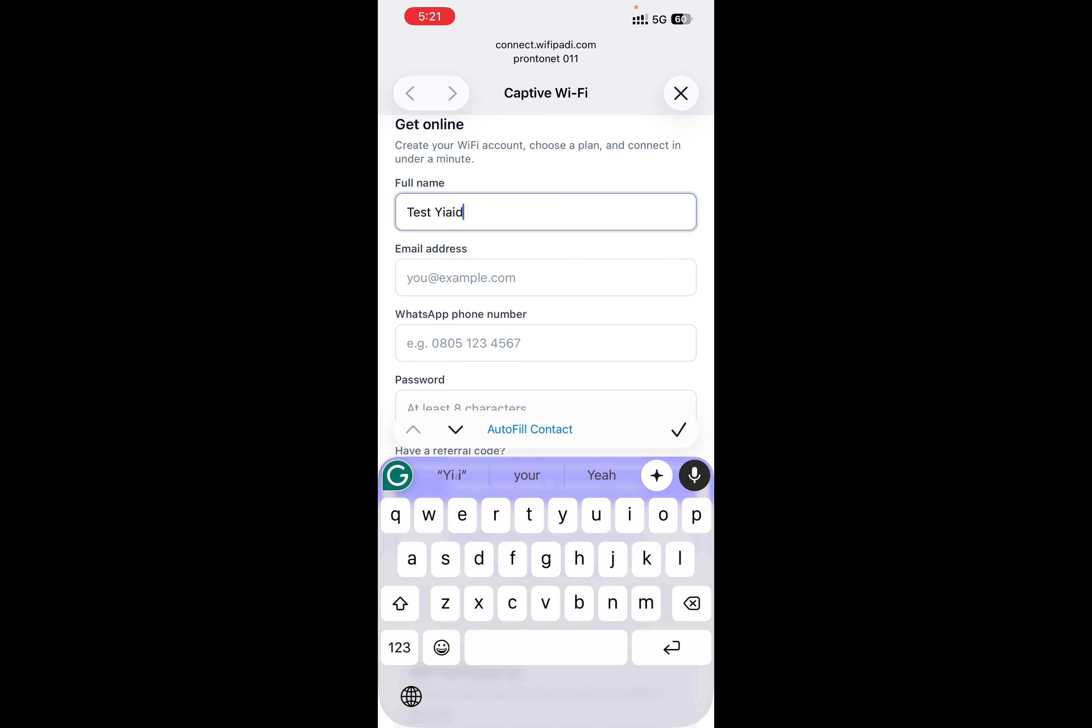
key(BackSpace)
key(BackSpace)
key(BackSpace)
text(uaif)
key(BackSpace)
key(BackSpace)
key(BackSpace)
text(suf)
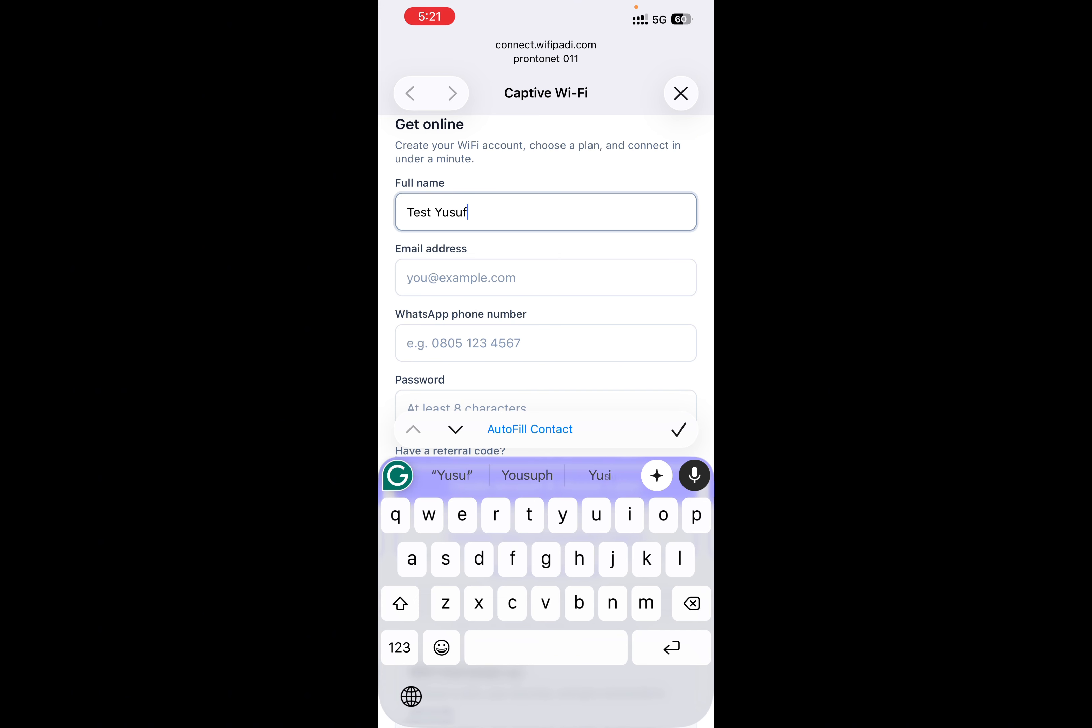
Step: Enter the guest's e-mail address in the sign-up form
click(546, 278)
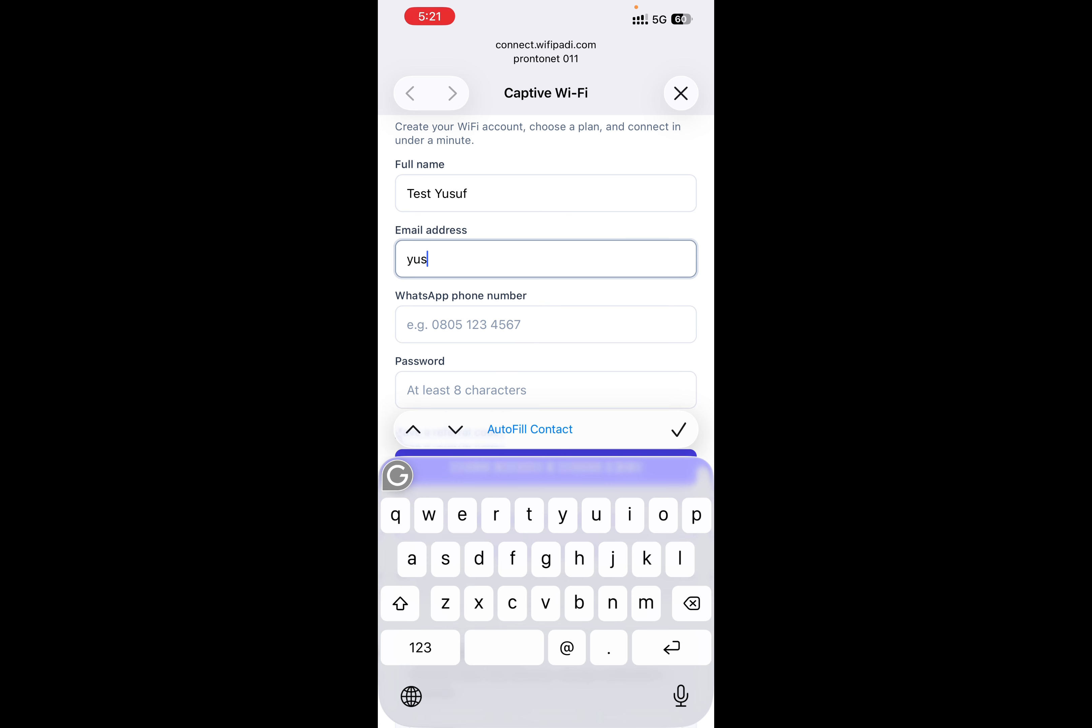
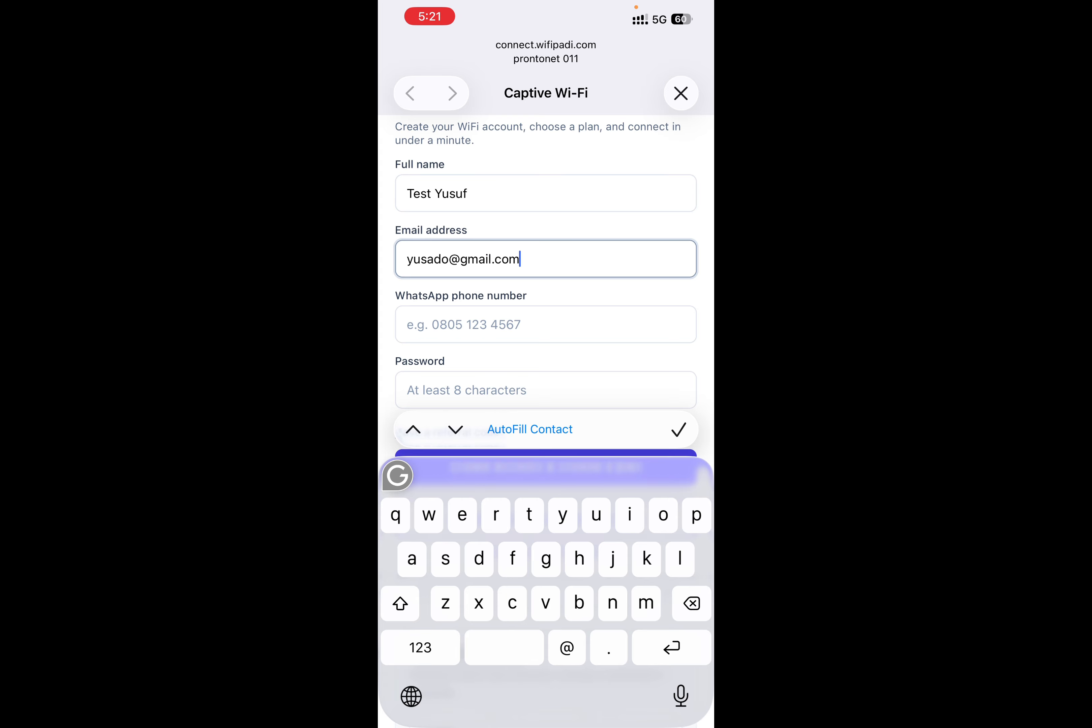
Step: Fill in the guest's WhatsApp phone number and an account password
click(545, 325)
click(630, 477)
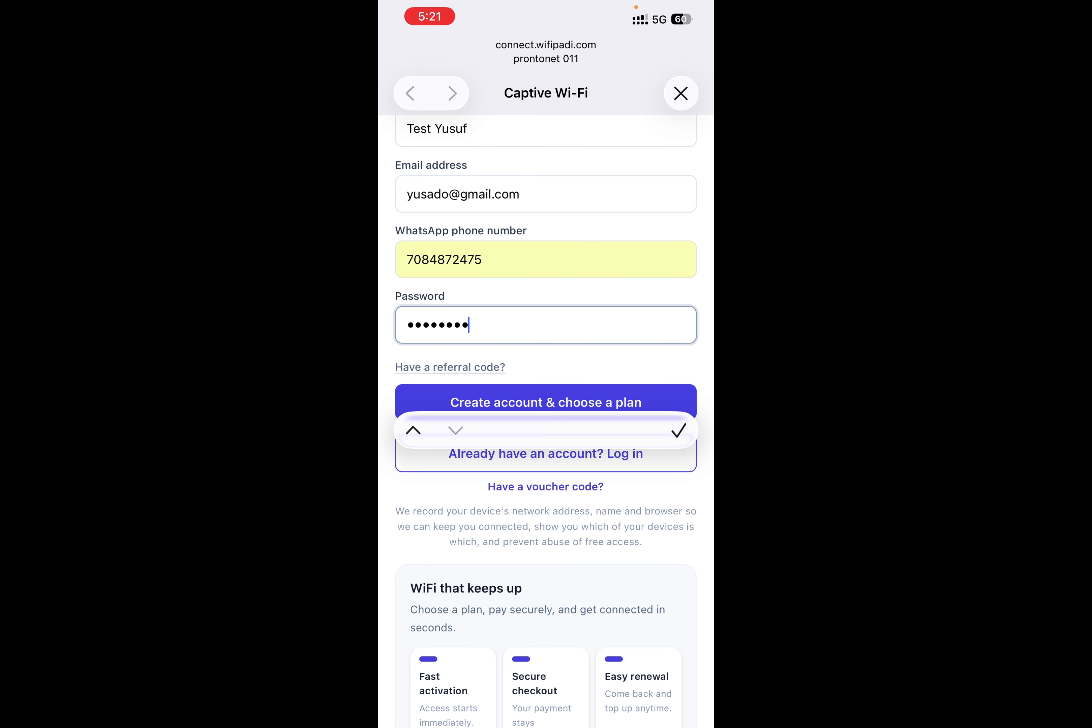
click(546, 477)
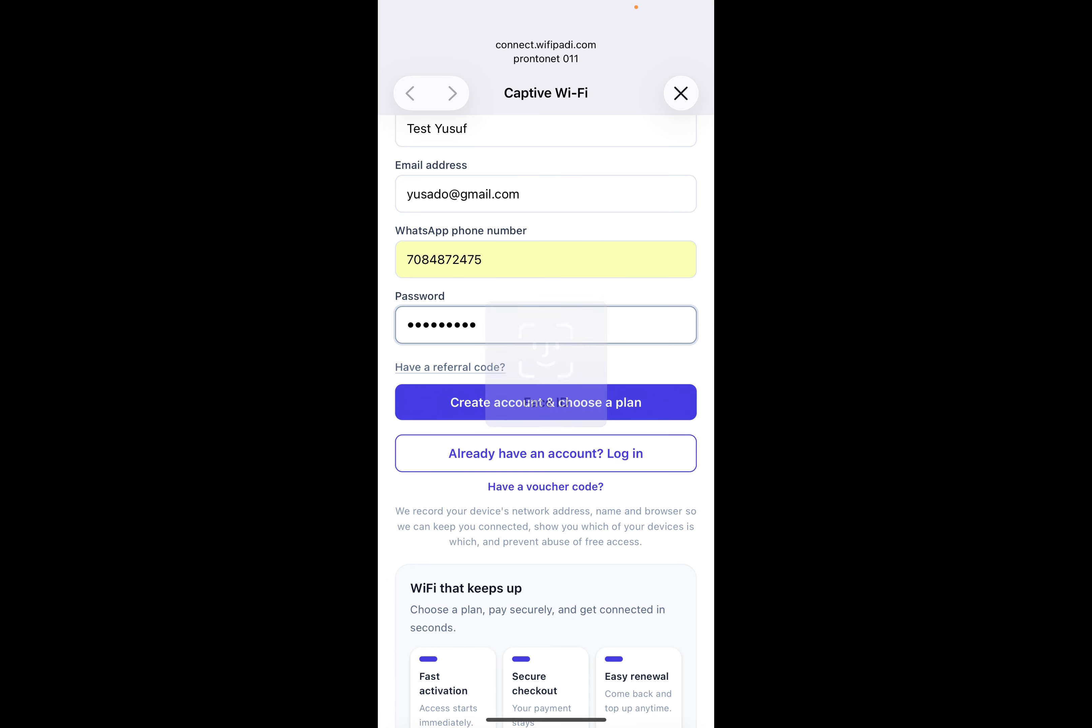
click(410, 104)
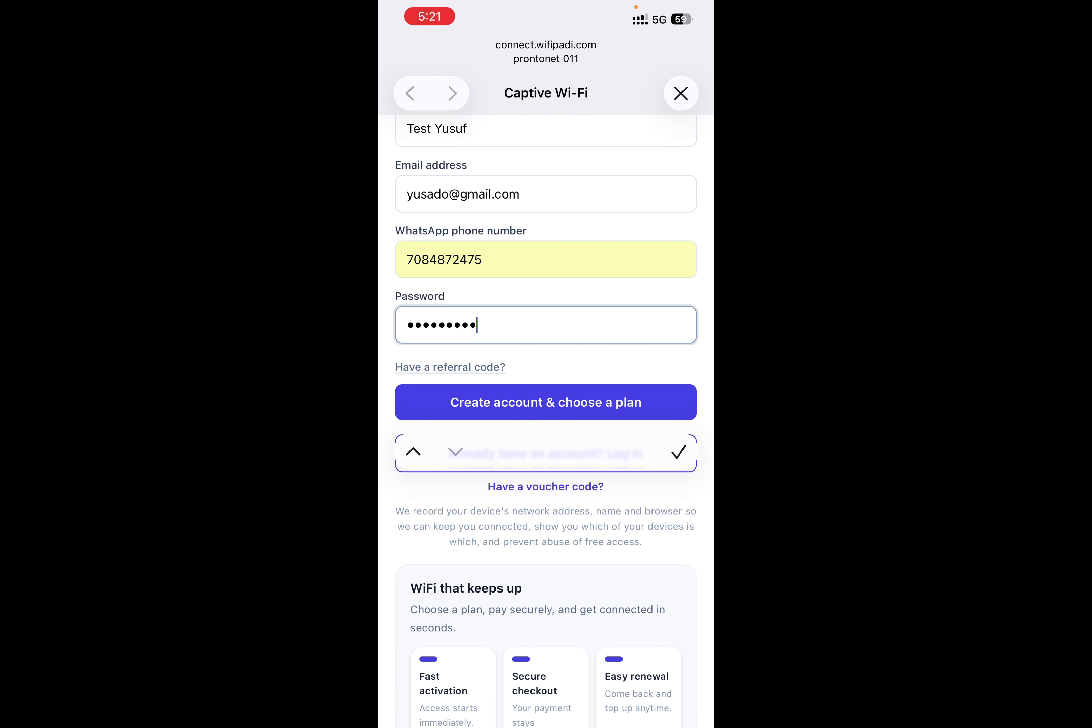
Step: Create the guest account, pick the Free Plan and connect for free
click(546, 402)
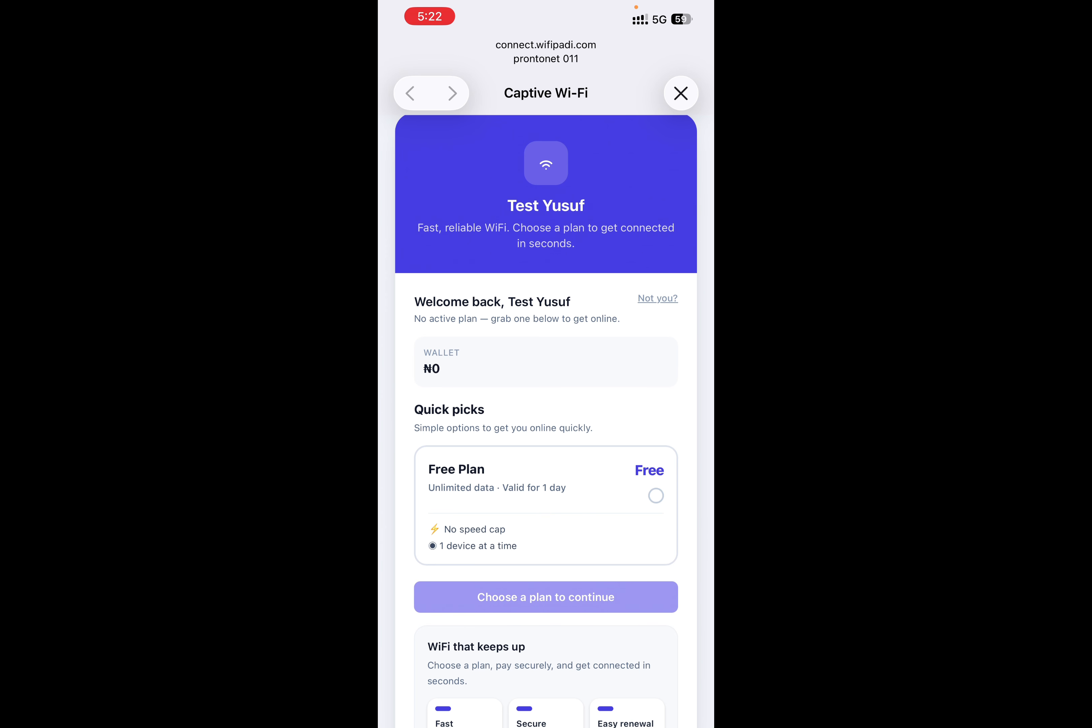
click(546, 505)
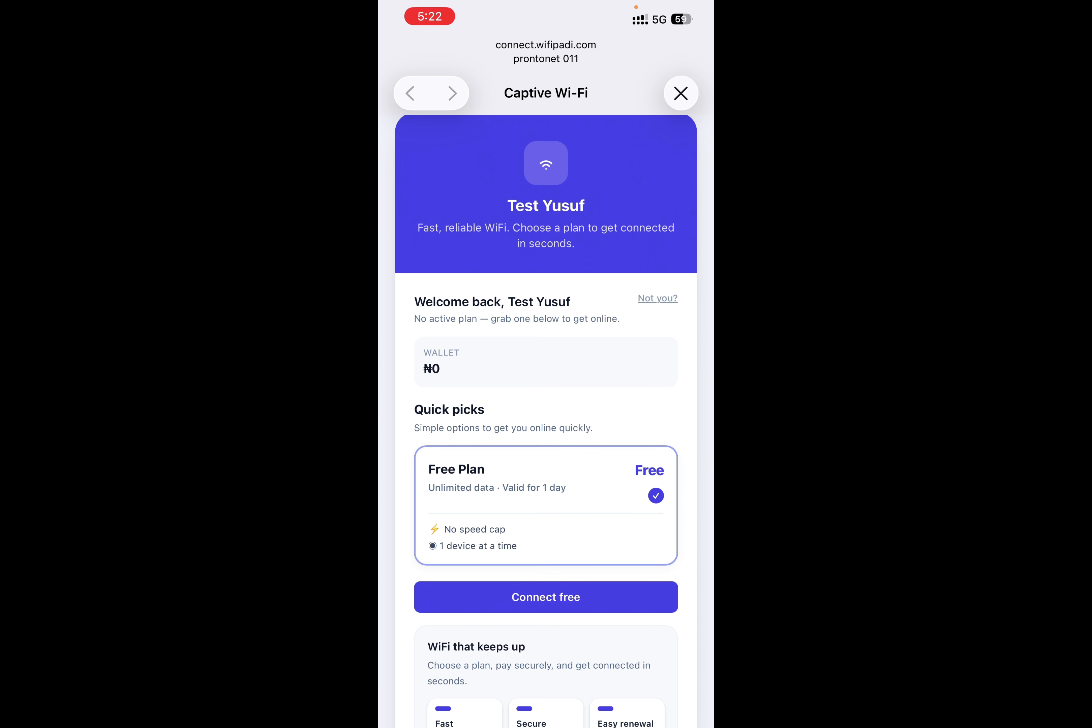
click(546, 597)
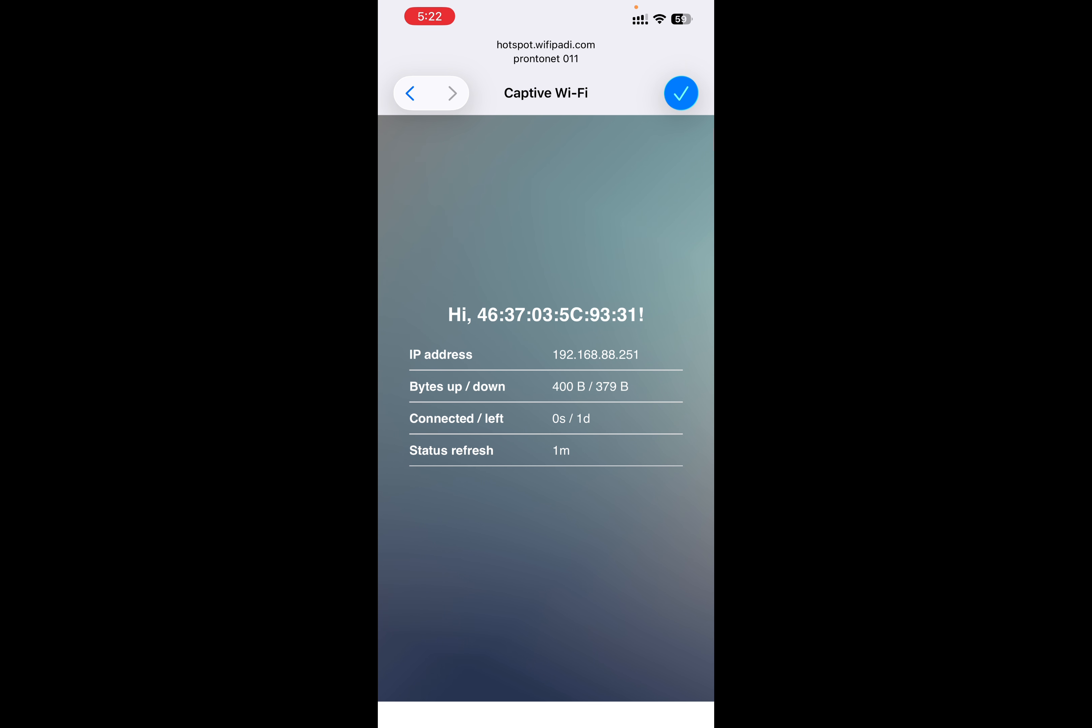
Step: Close the captive portal and load fast.com in the phone's browser to test internet access
click(680, 93)
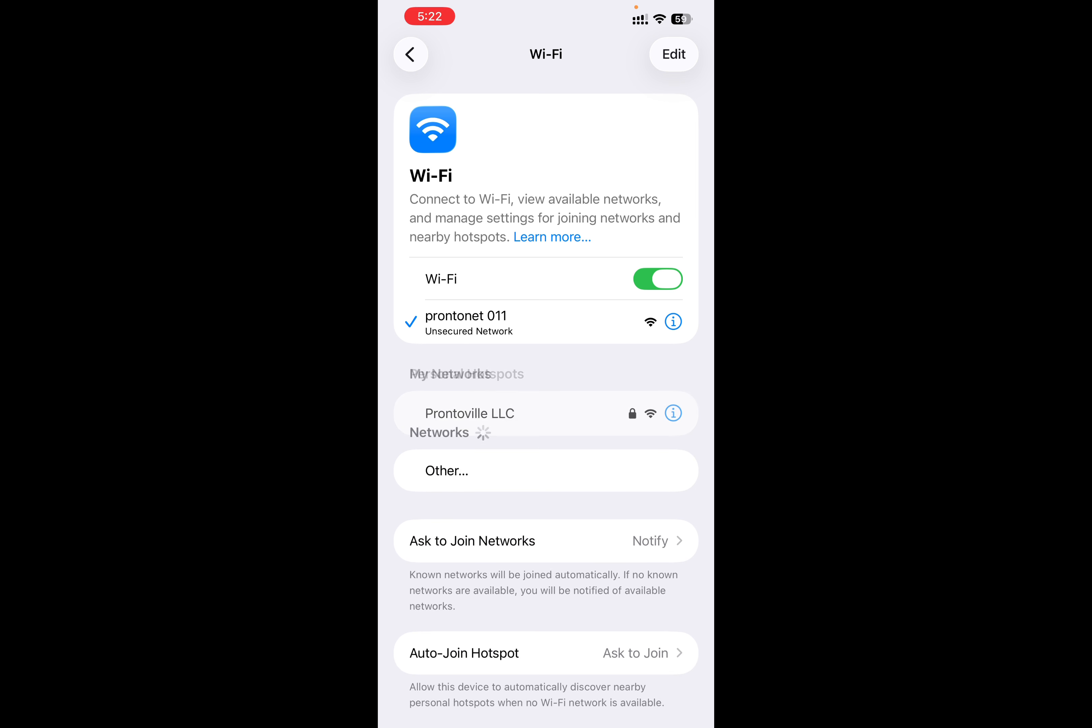
drag(546, 722, 546, 422)
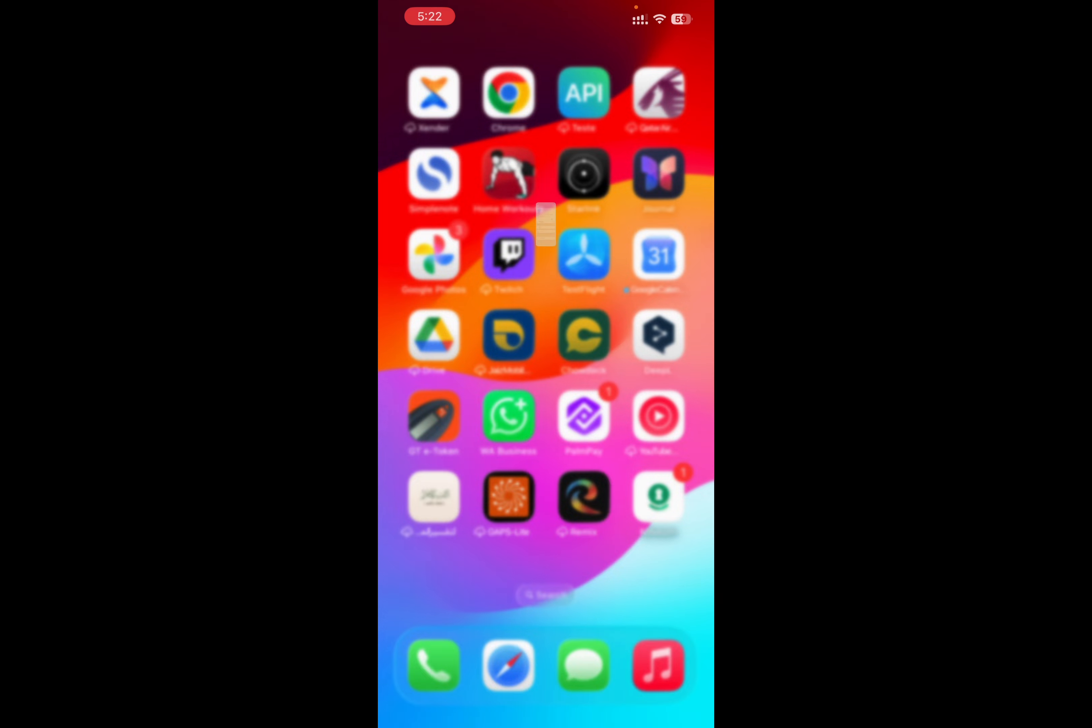
click(507, 665)
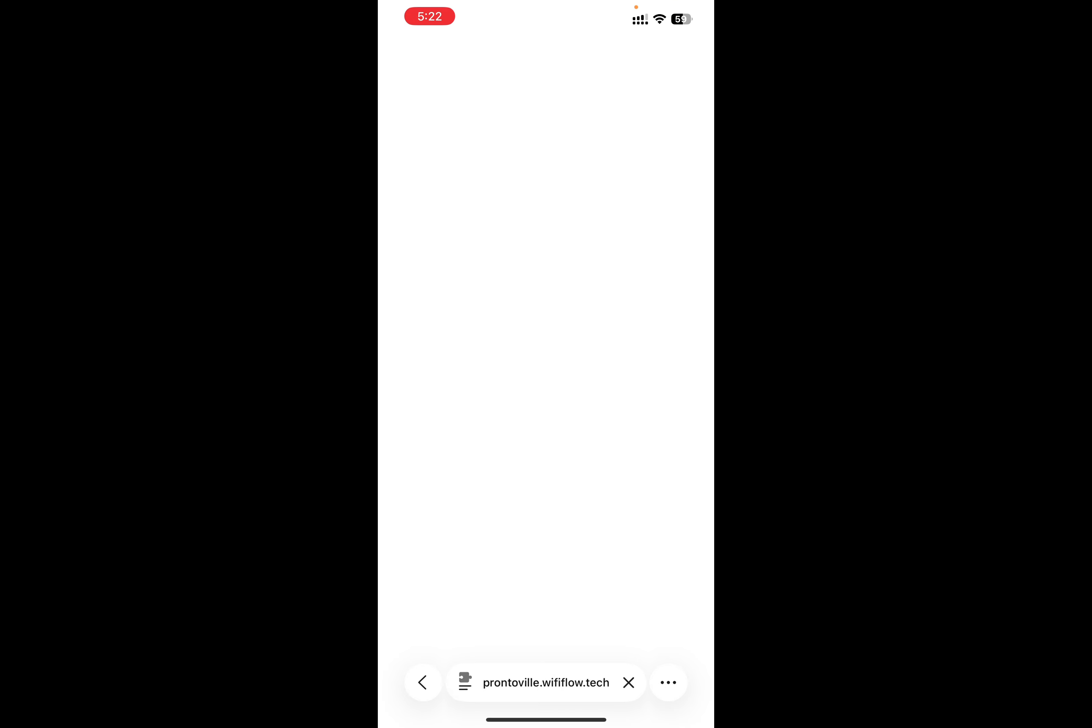
click(546, 682)
text(fas)
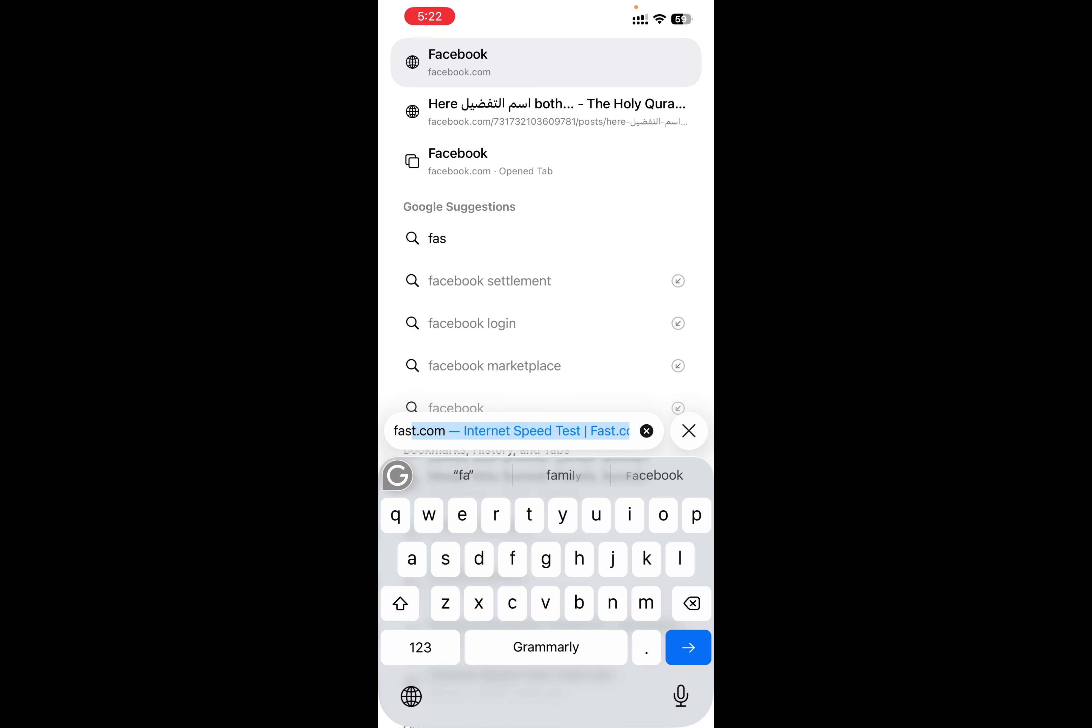
key(Return)
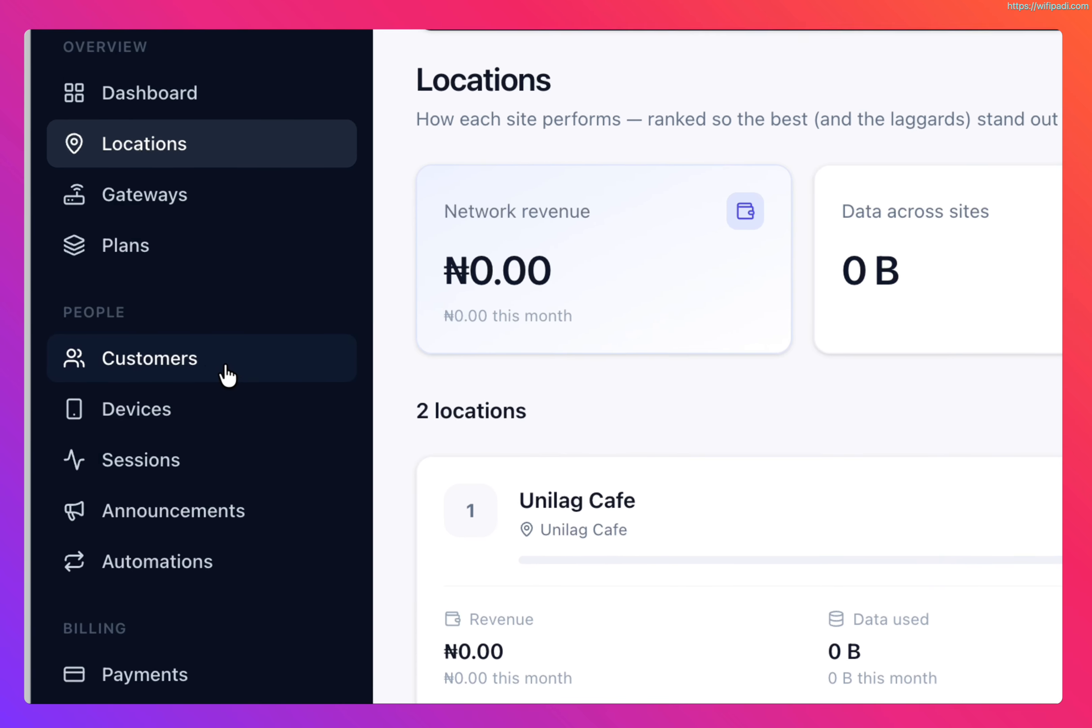
Step: Open the new guest's customer record, review its plan, devices, payments and sessions, and return to the Dashboard
click(118, 383)
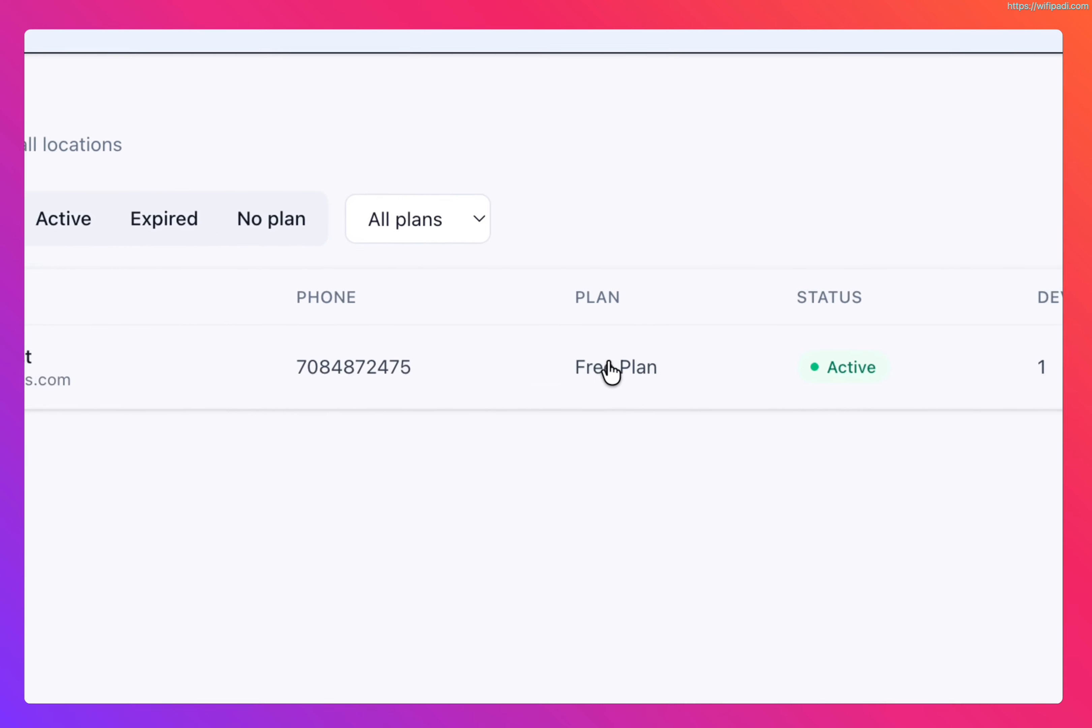
click(830, 367)
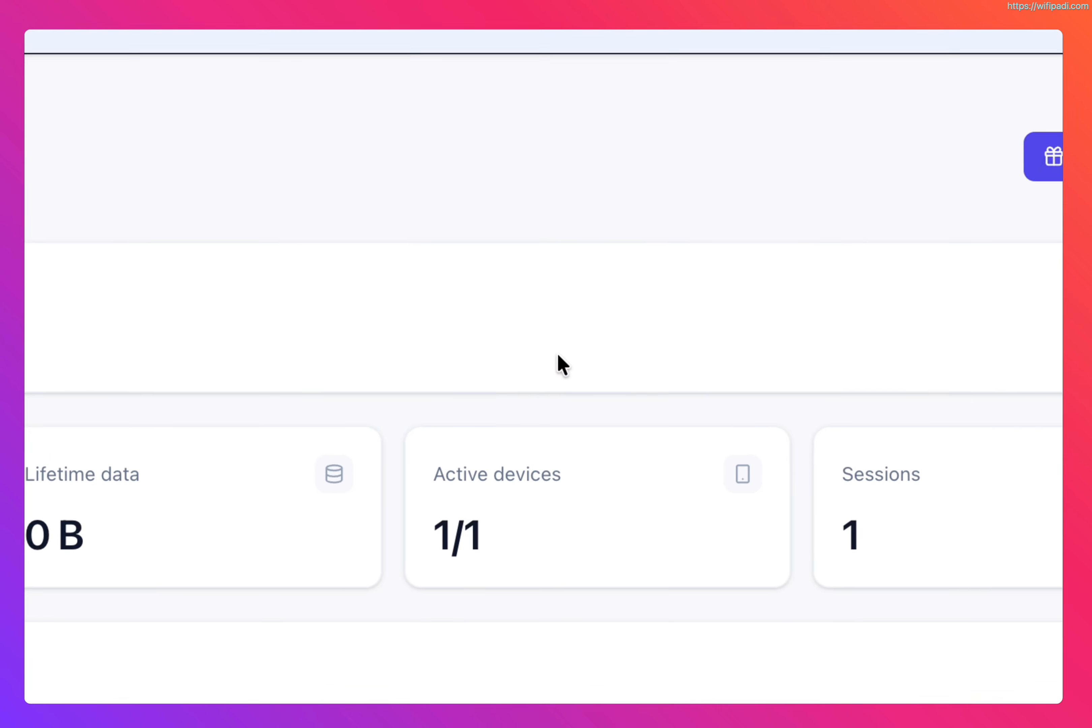
scroll(544, 366, down, 10)
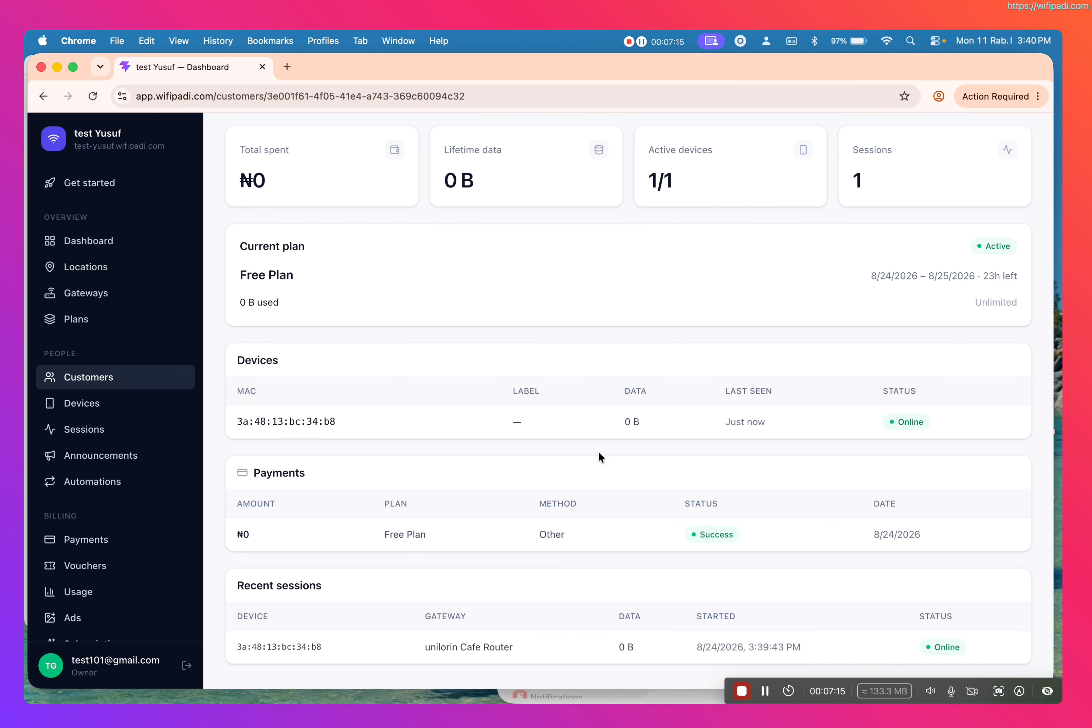
scroll(598, 452, up, 5)
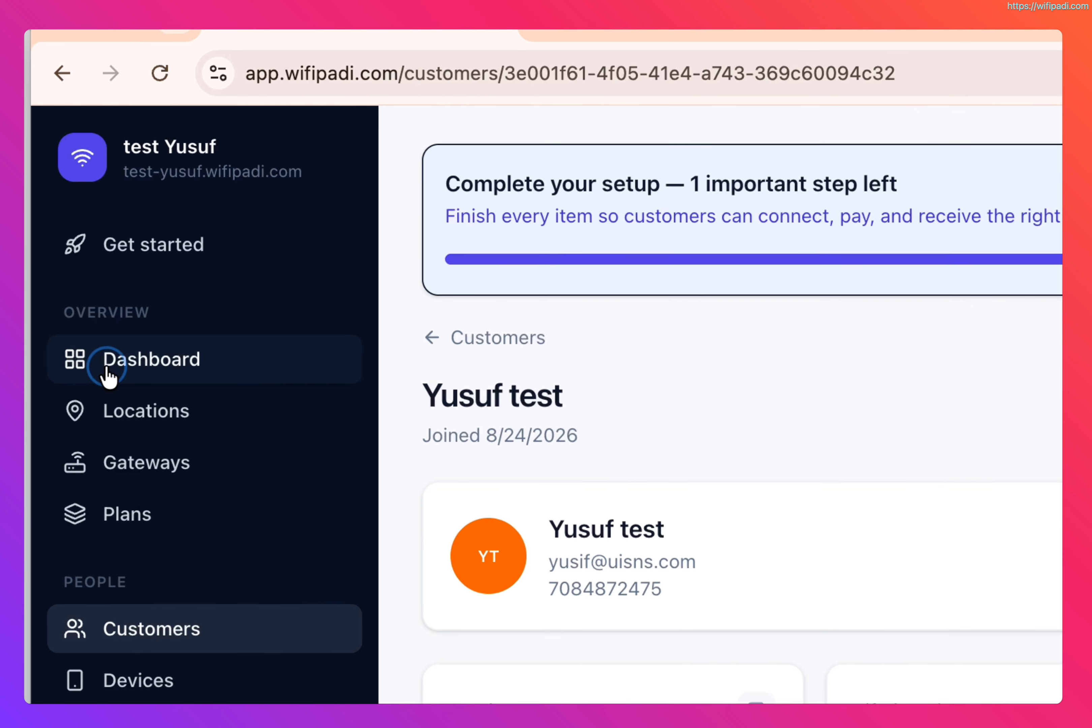
click(107, 365)
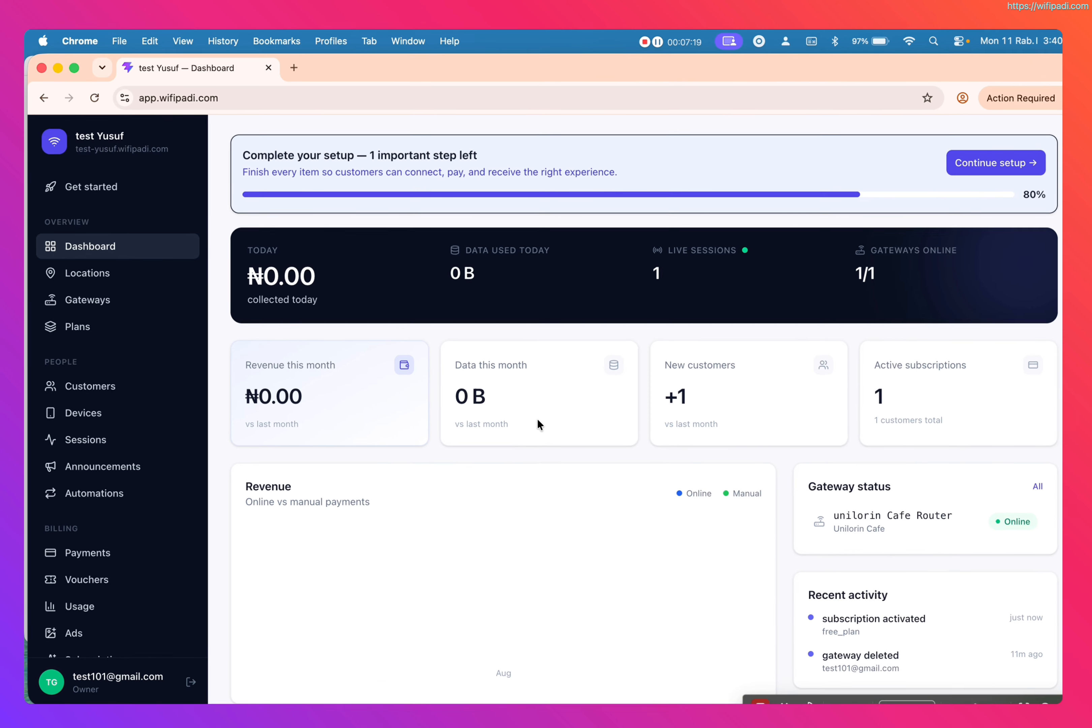